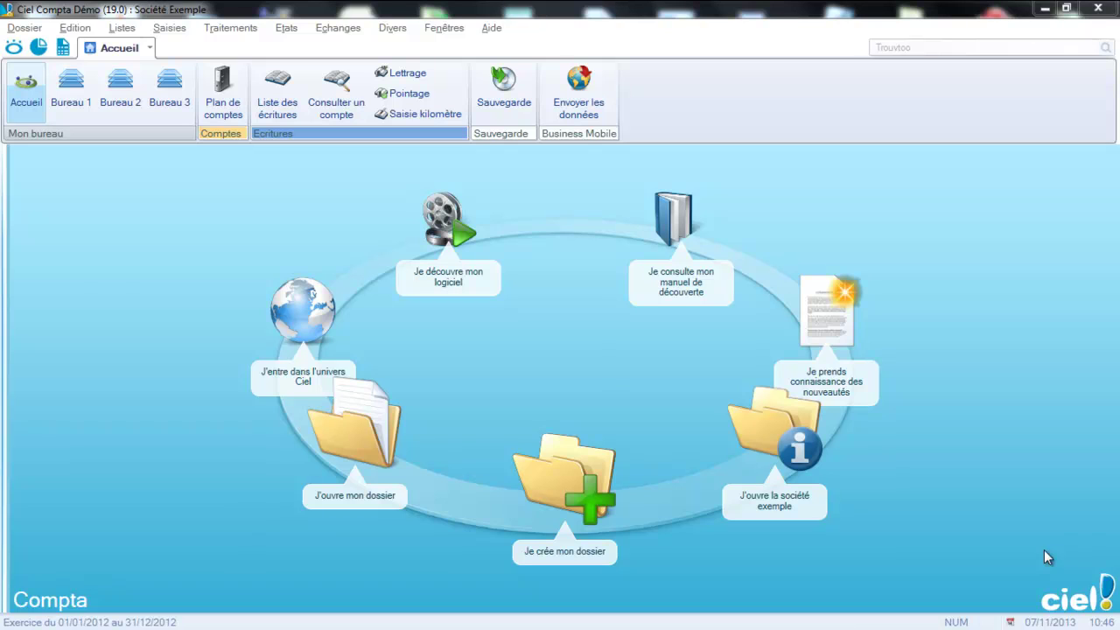
Step: Open the list of journals and review the settings of the A-nouveaux journal, closing its record without changes
left_click(125, 32)
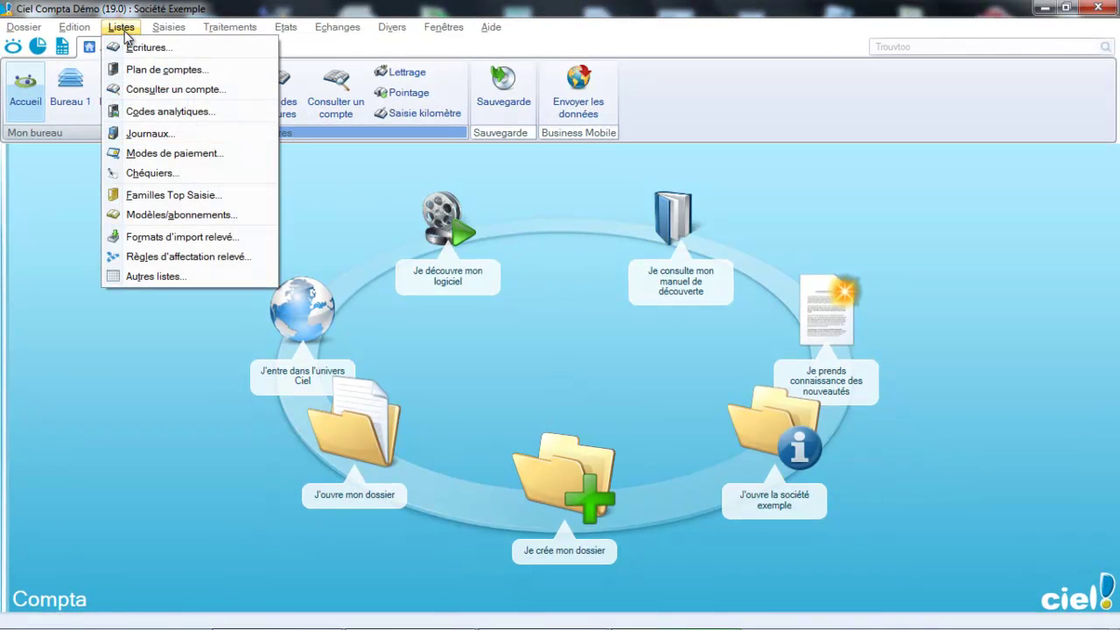
left_click(131, 133)
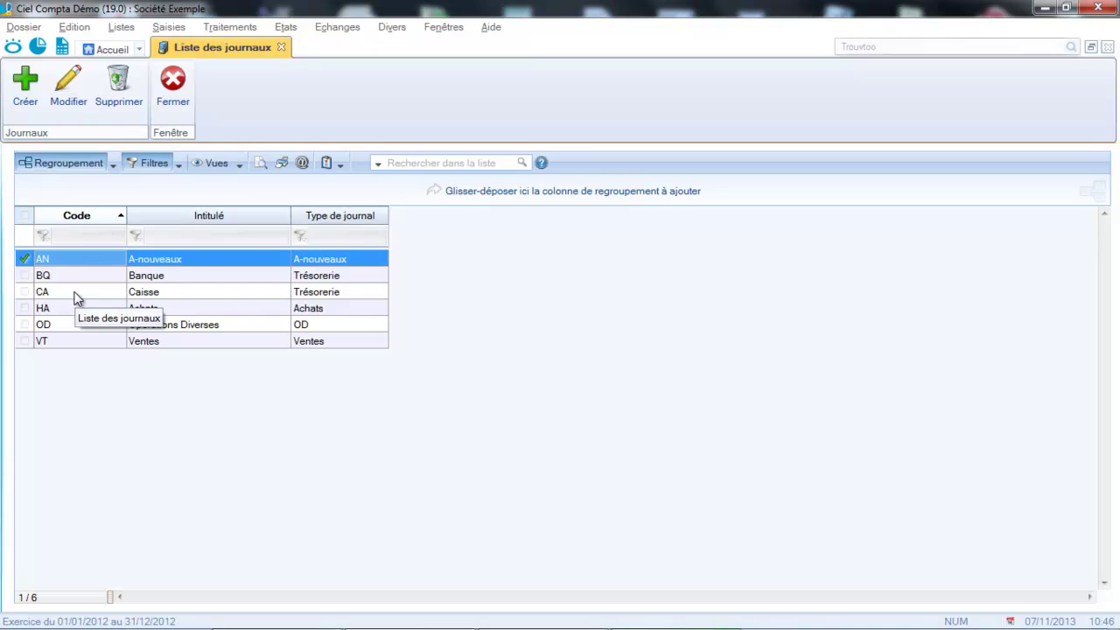
double_click(169, 262)
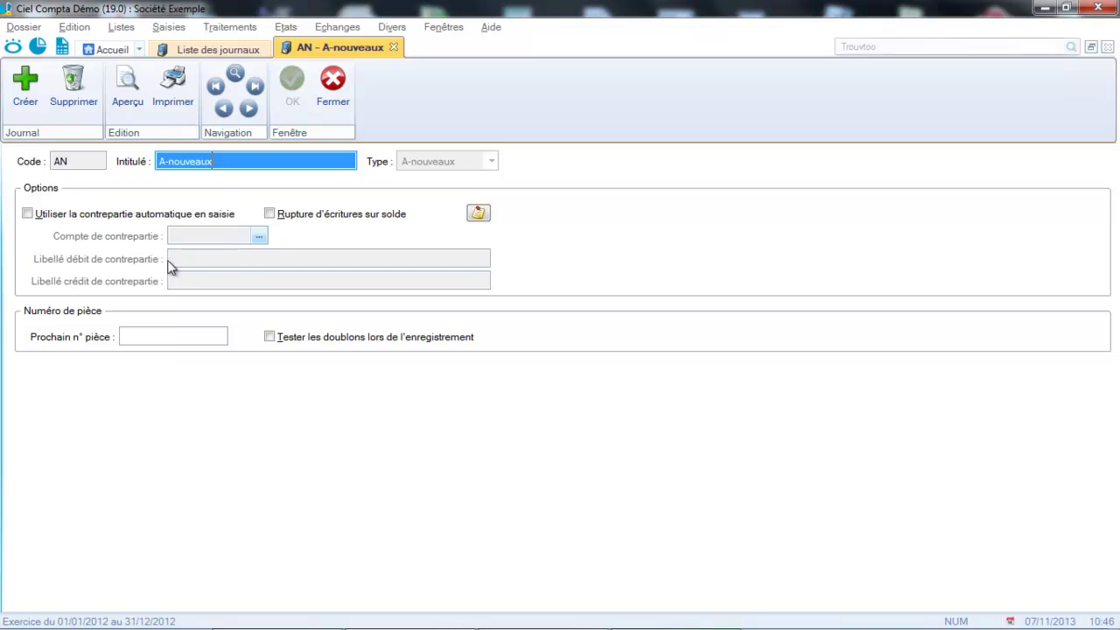
left_click(340, 88)
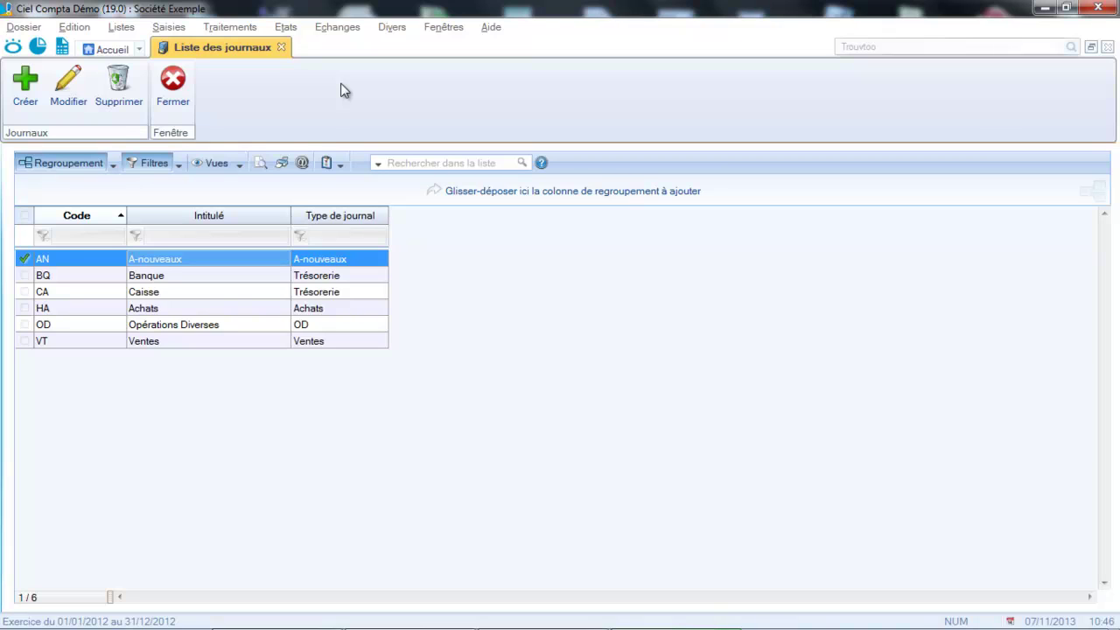
Step: In the Achats journal, set the next document number to 1, enable duplicate testing on saving, and save the record
left_click(187, 308)
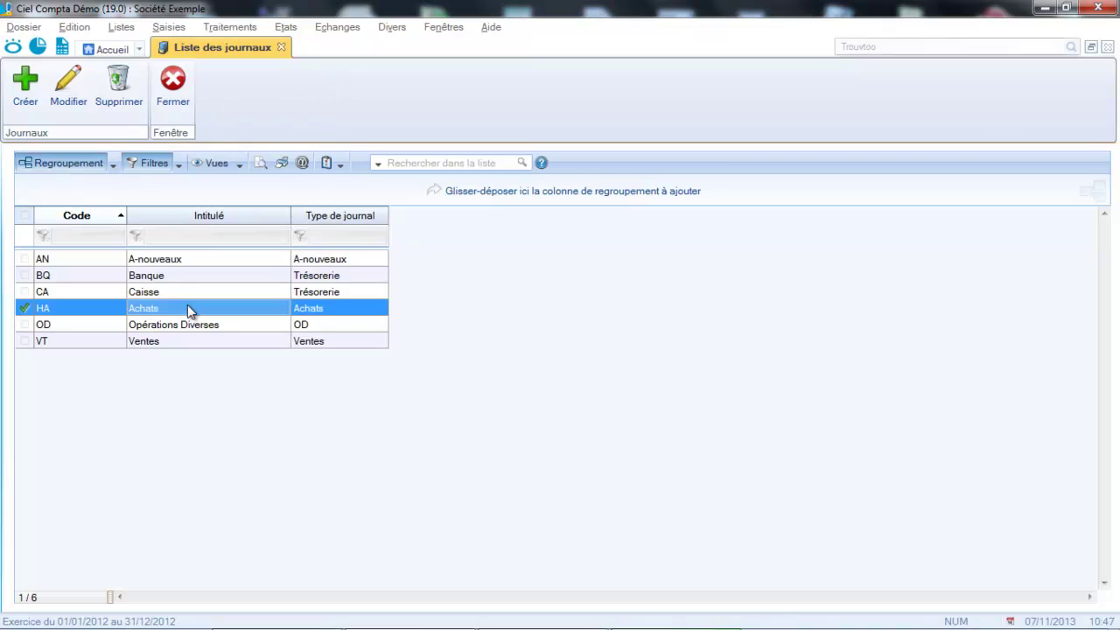
double_click(187, 308)
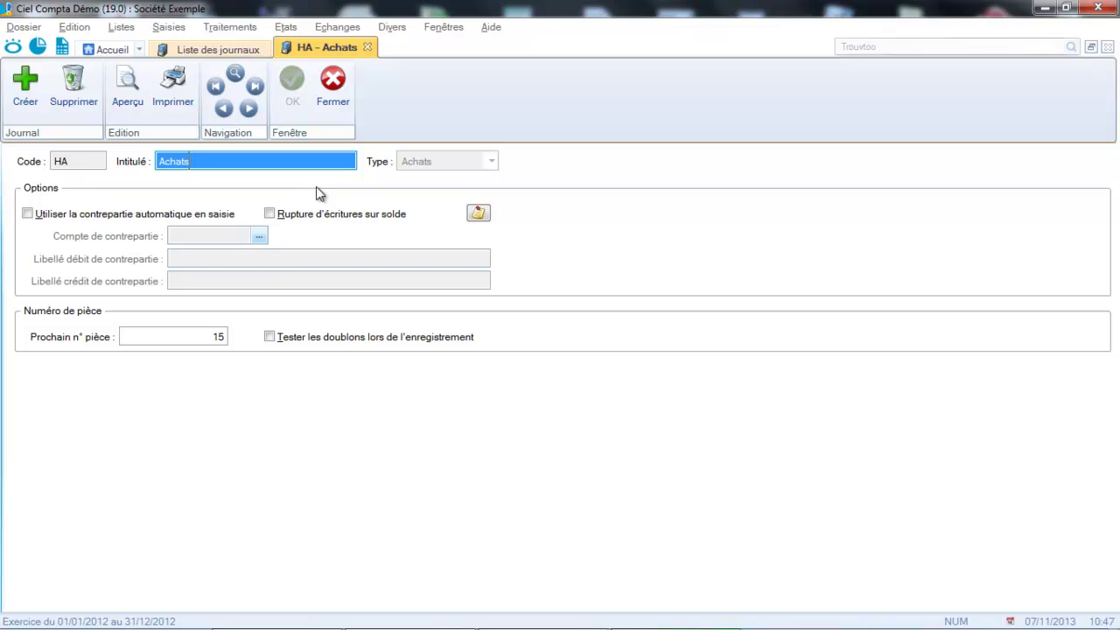
left_click(190, 334)
left_click_drag(190, 334, 220, 336)
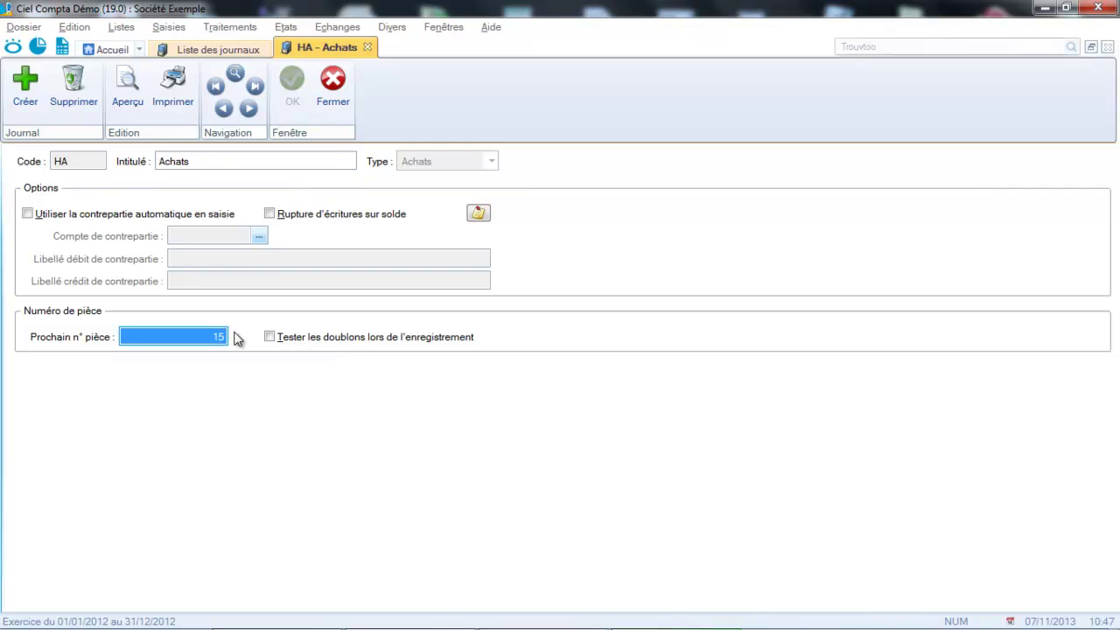
key("BackSpace")
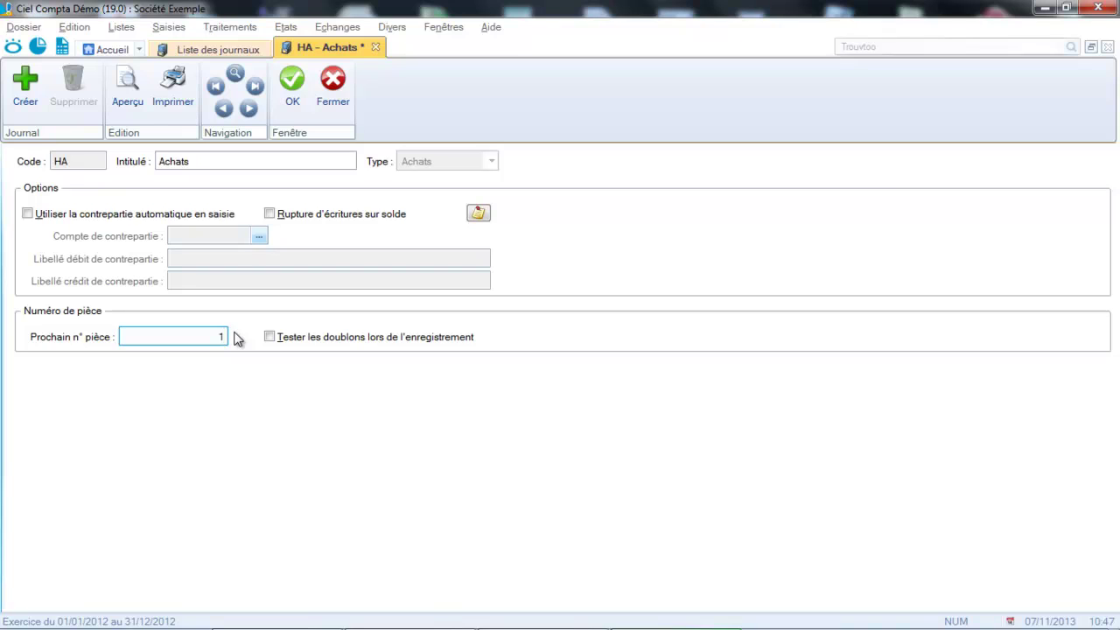
left_click(270, 337)
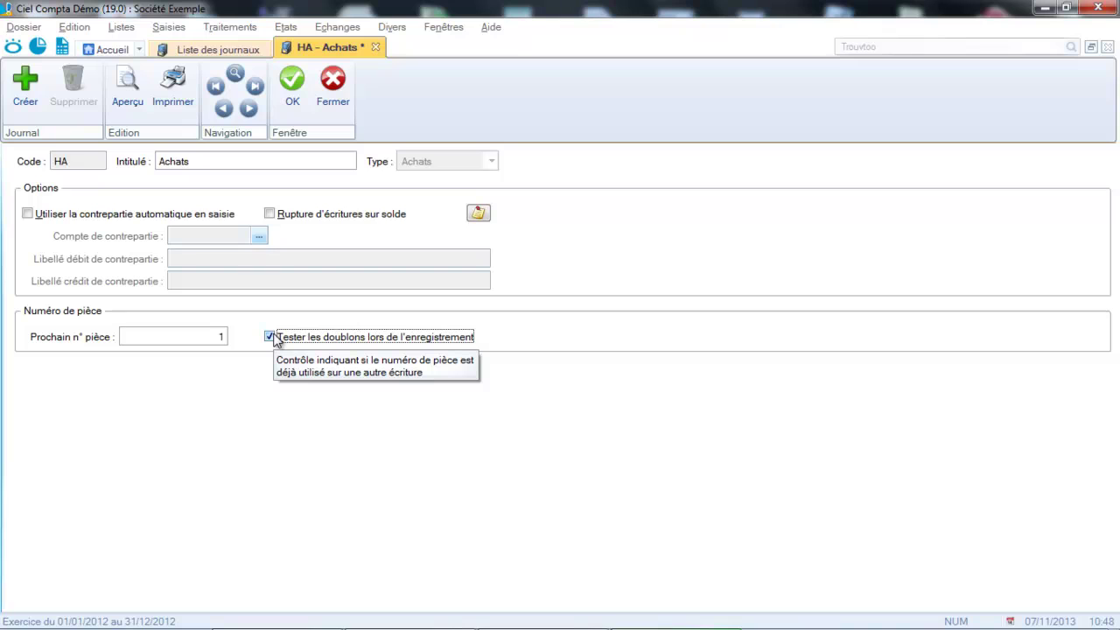
left_click(292, 93)
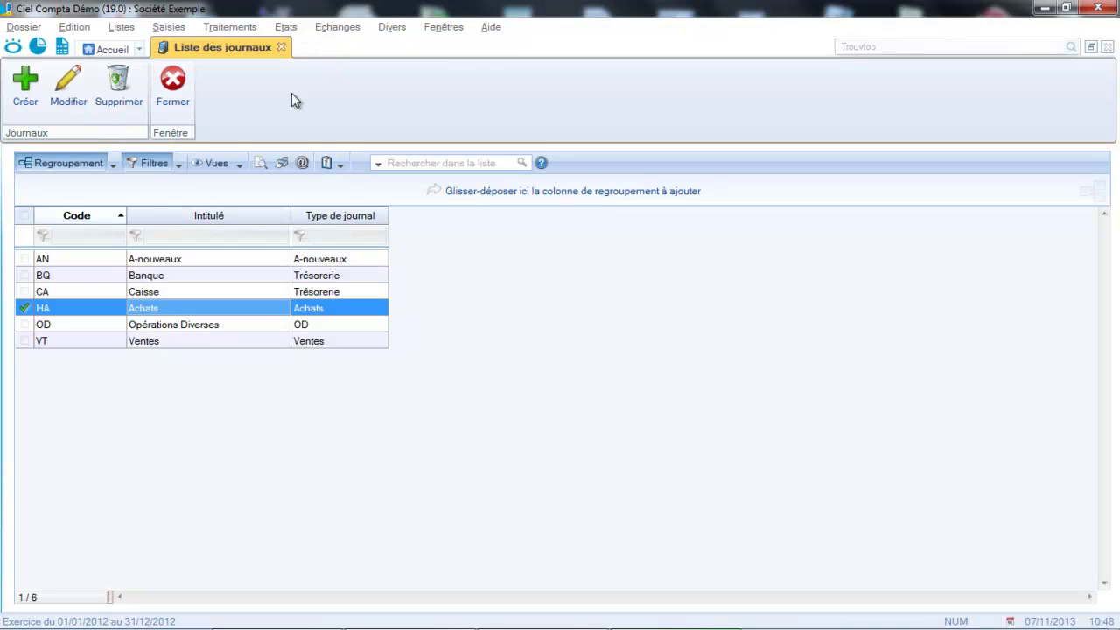
Step: Review the settings of the Ventes and Opérations Diverses journals, including the next document number field
double_click(175, 341)
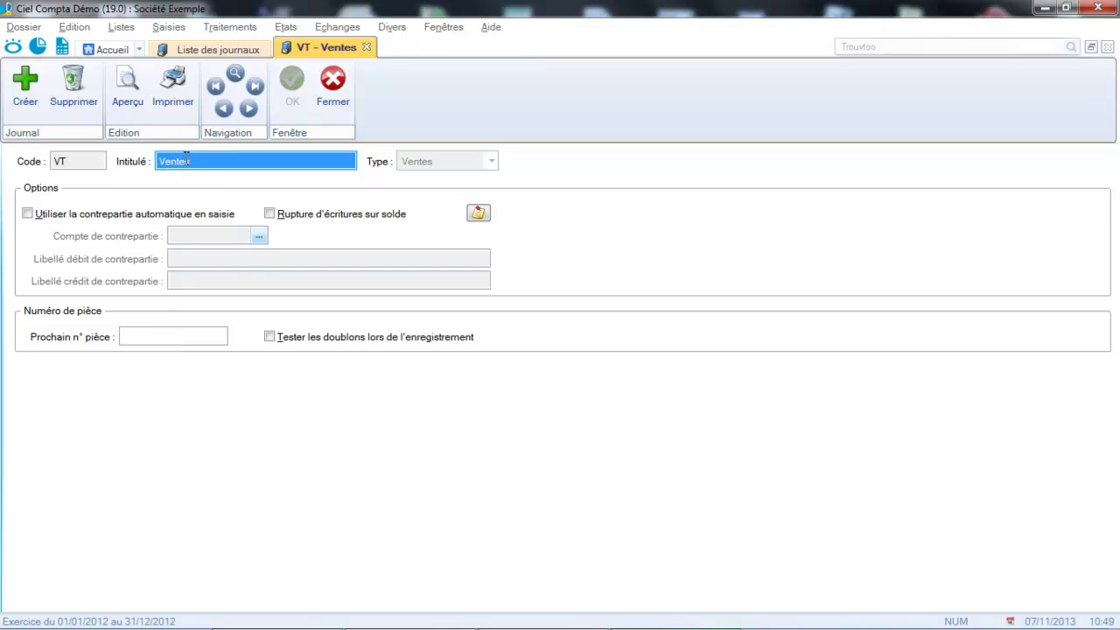
left_click(183, 340)
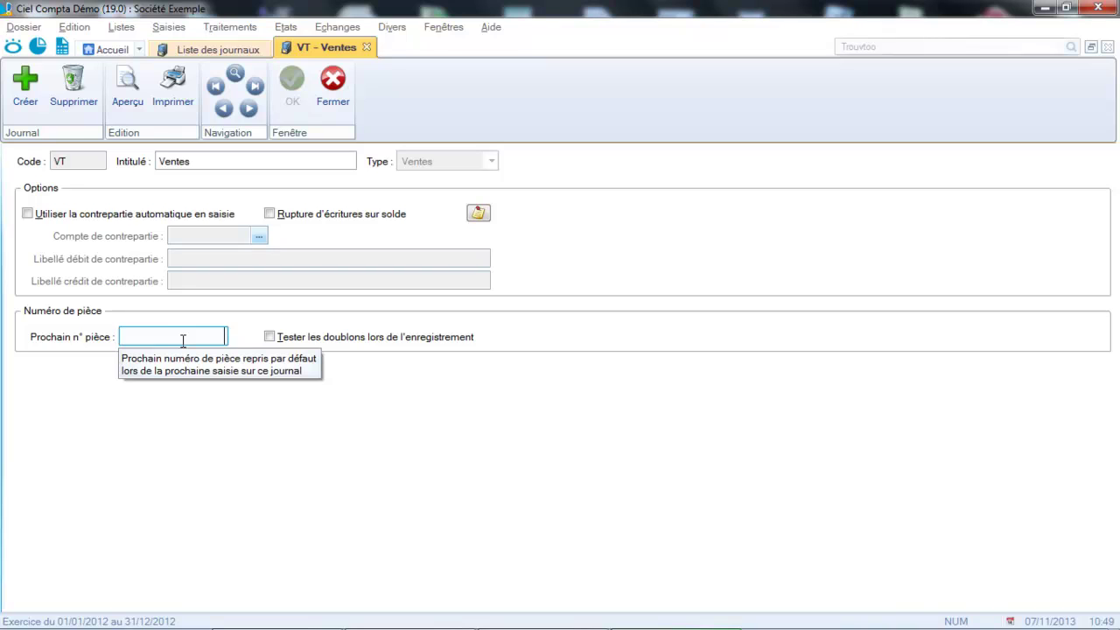
left_click(334, 92)
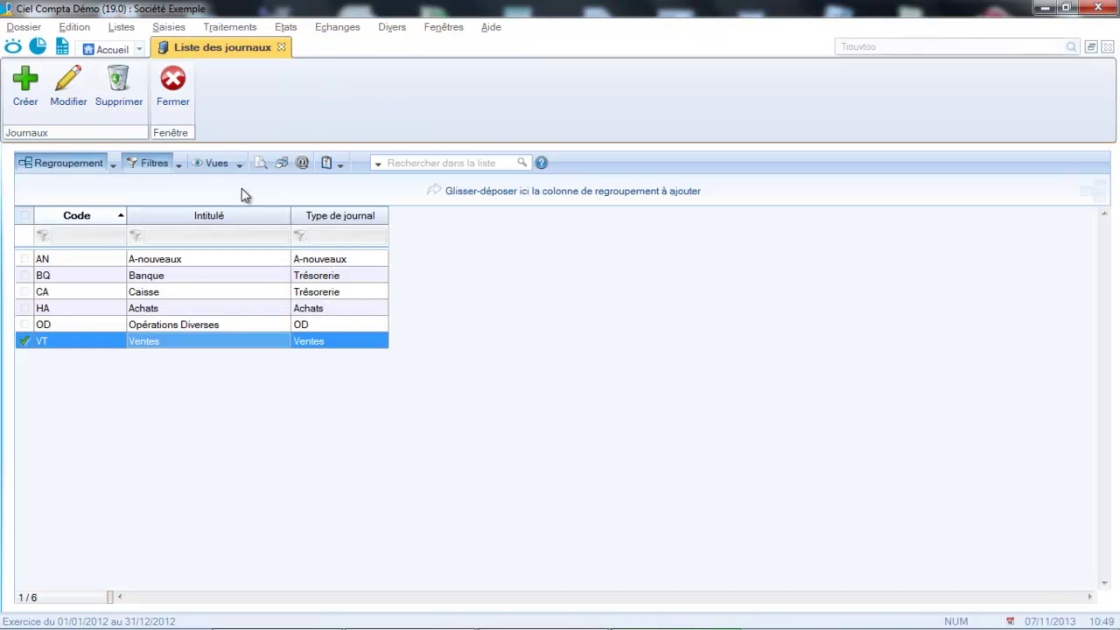
double_click(176, 325)
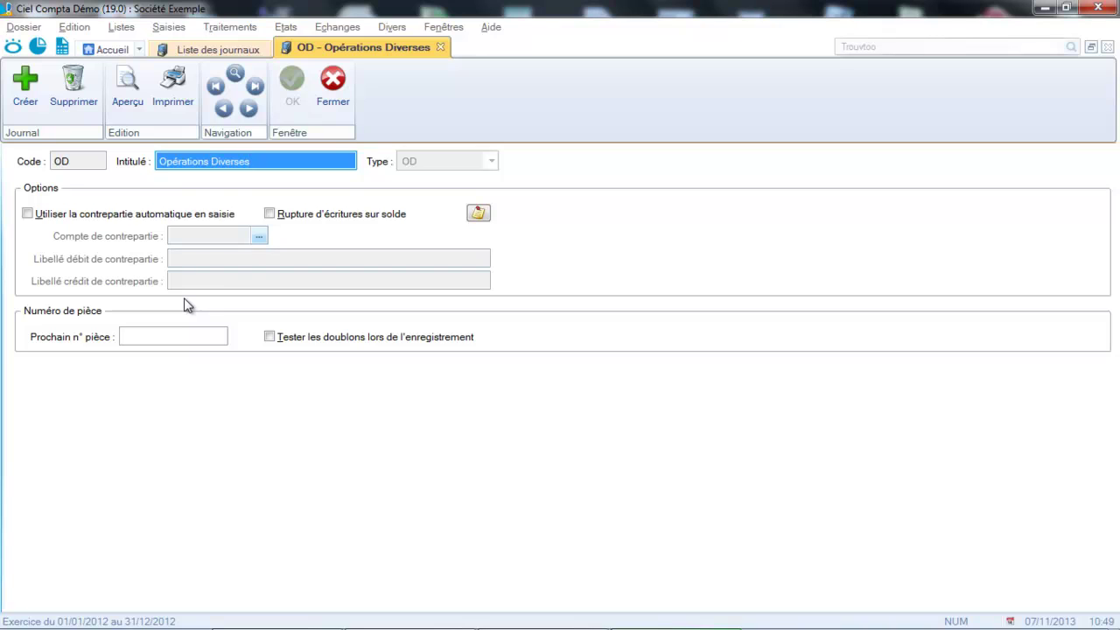
Step: Create a journal with code SA, title Salaires and type OD, and save it
left_click(25, 98)
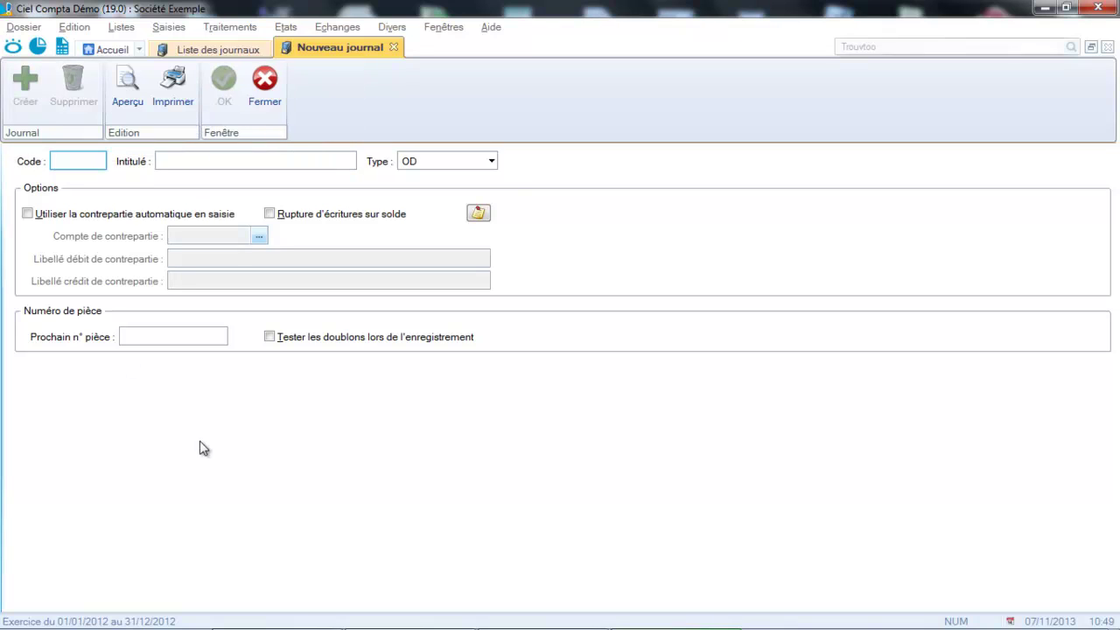
type("sa")
key("BackSpace")
key("BackSpace")
key("Caps_Lock")
type("SA")
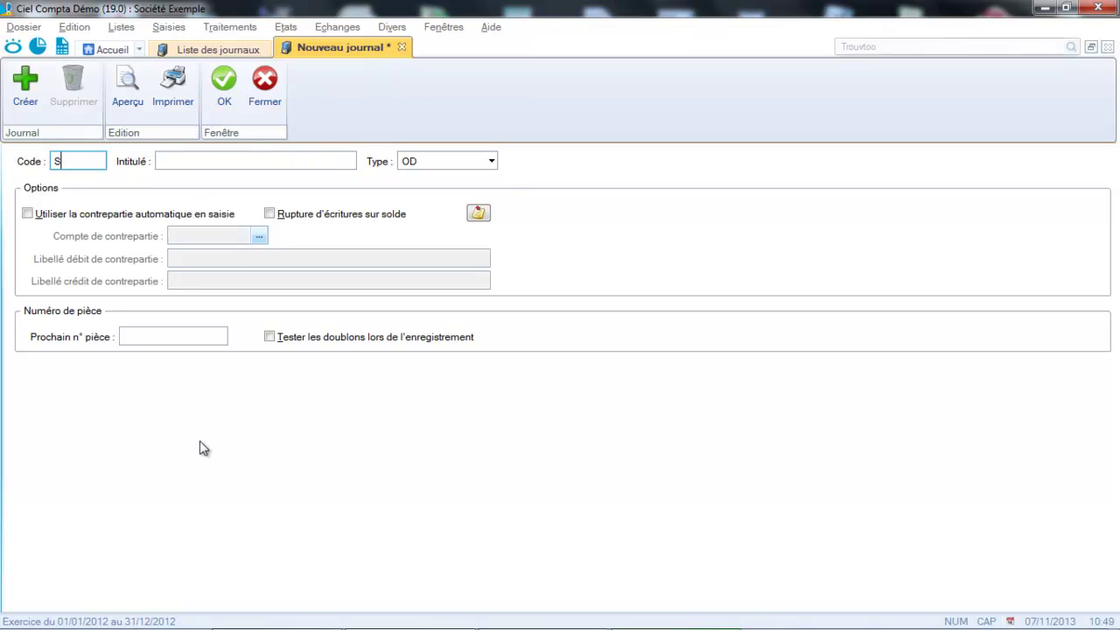
left_click(286, 161)
key("Caps_Lock")
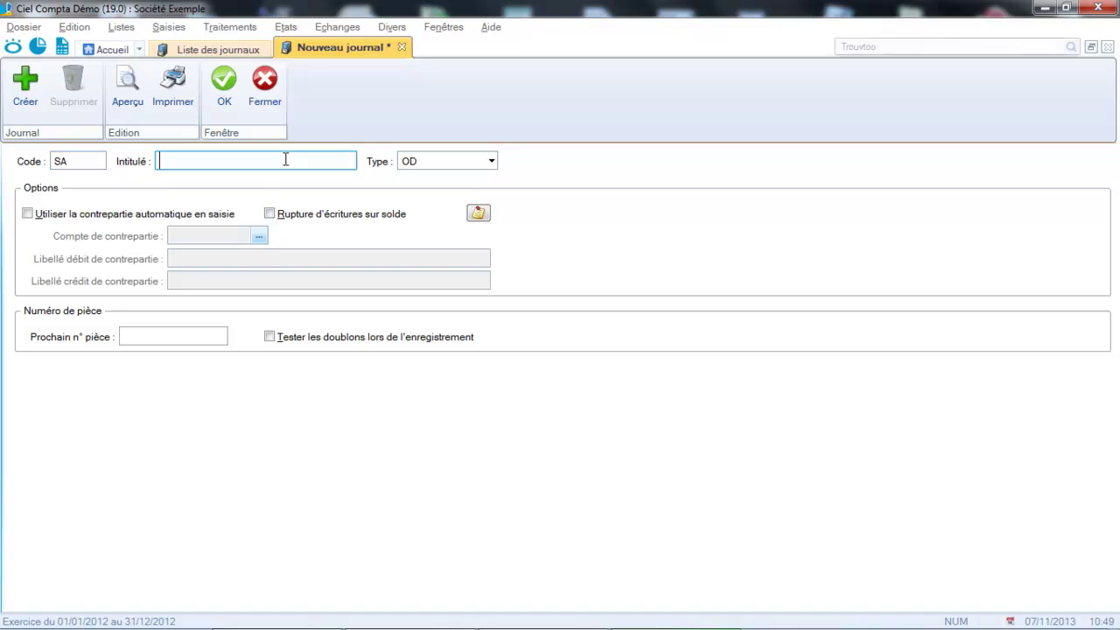
type("Salaires")
key("Tab")
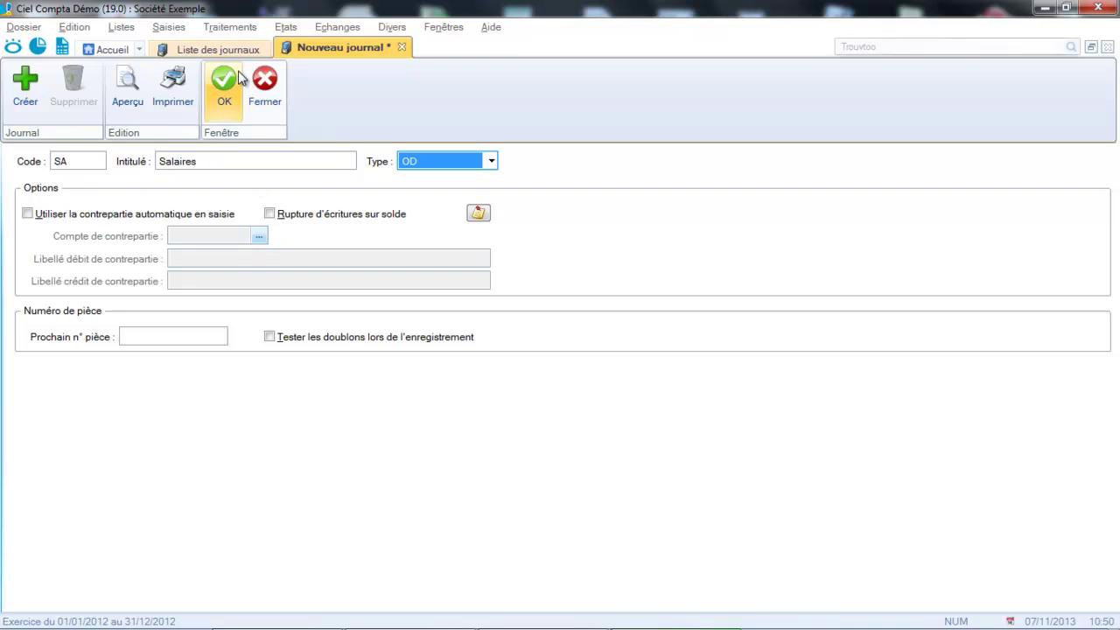
left_click(223, 92)
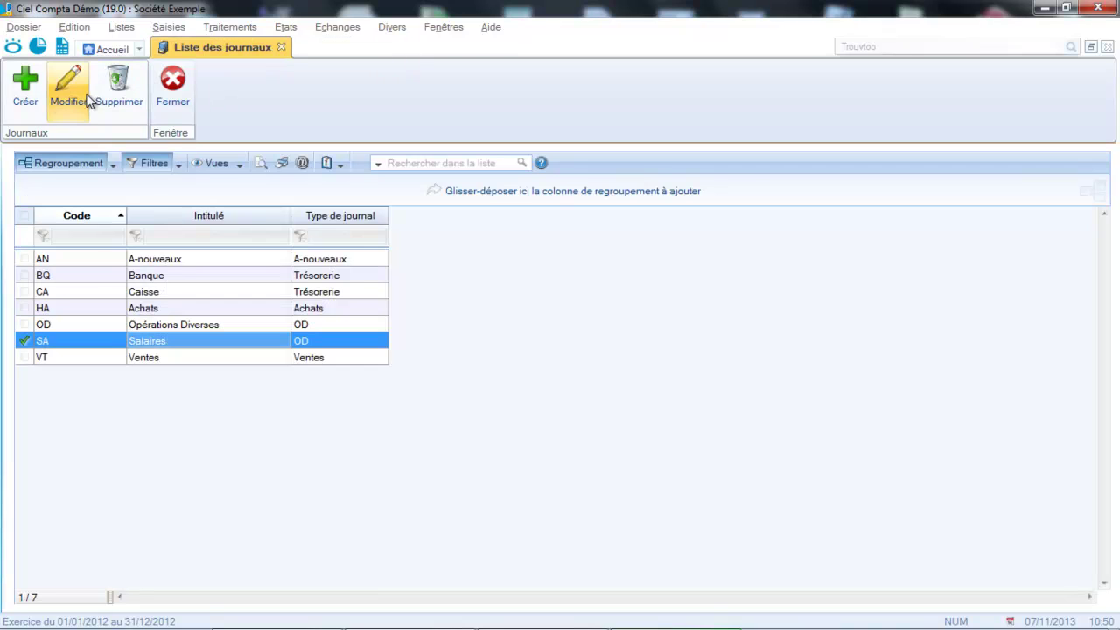
Step: Start a new journal record and give it the code TVA
left_click(33, 94)
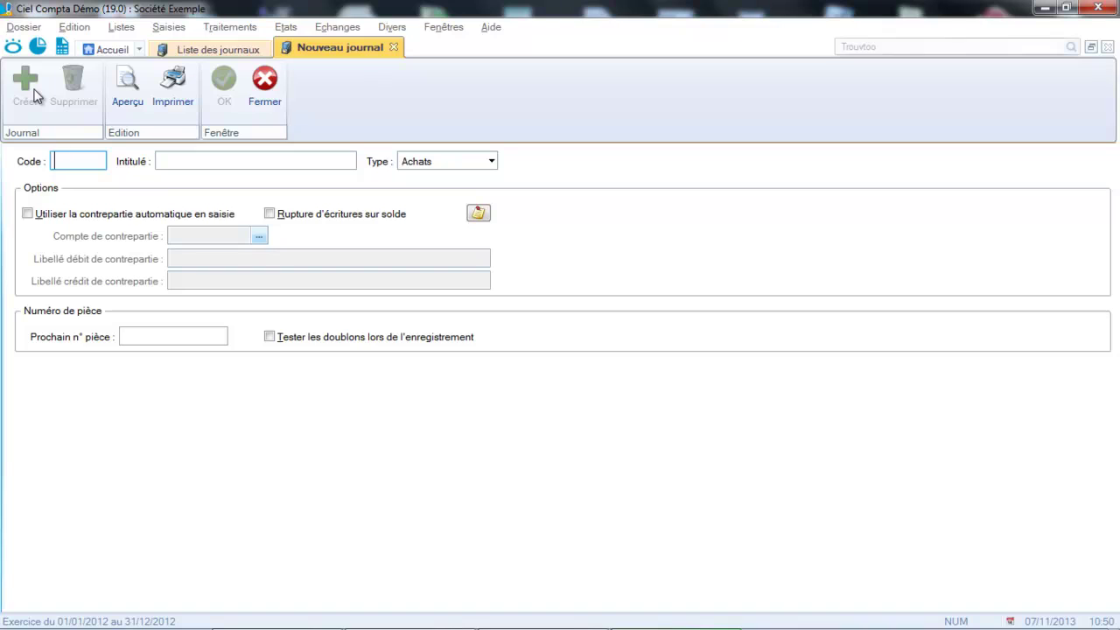
type("tv")
key("BackSpace")
key("BackSpace")
key("Caps_Lock")
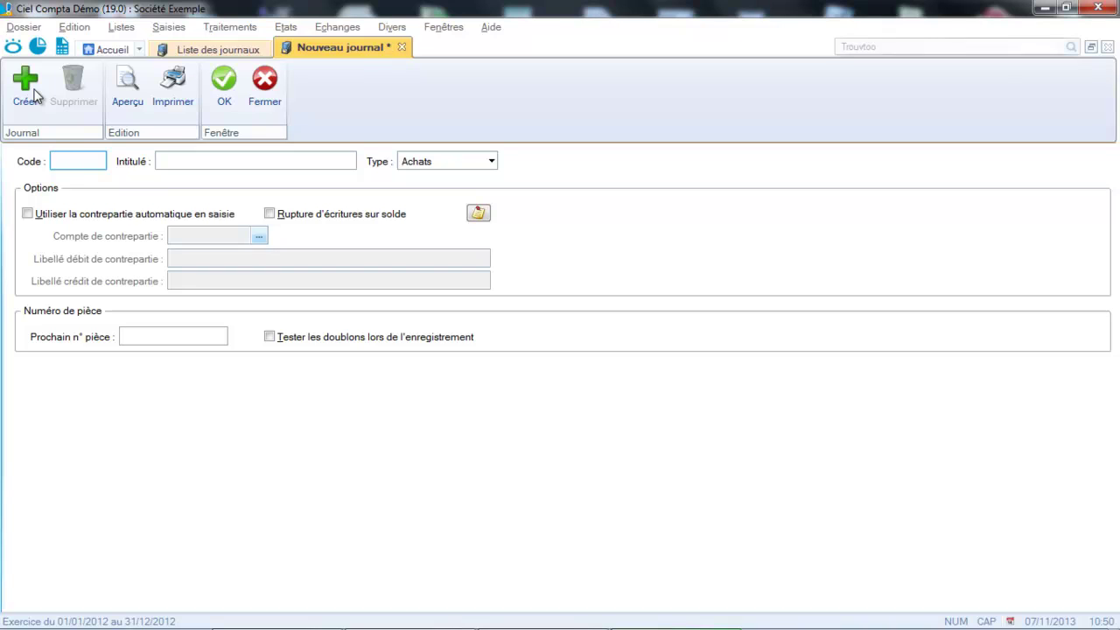
type("TVA")
Step: Title the new journal TVA and save it with the type Achats
left_click(233, 164)
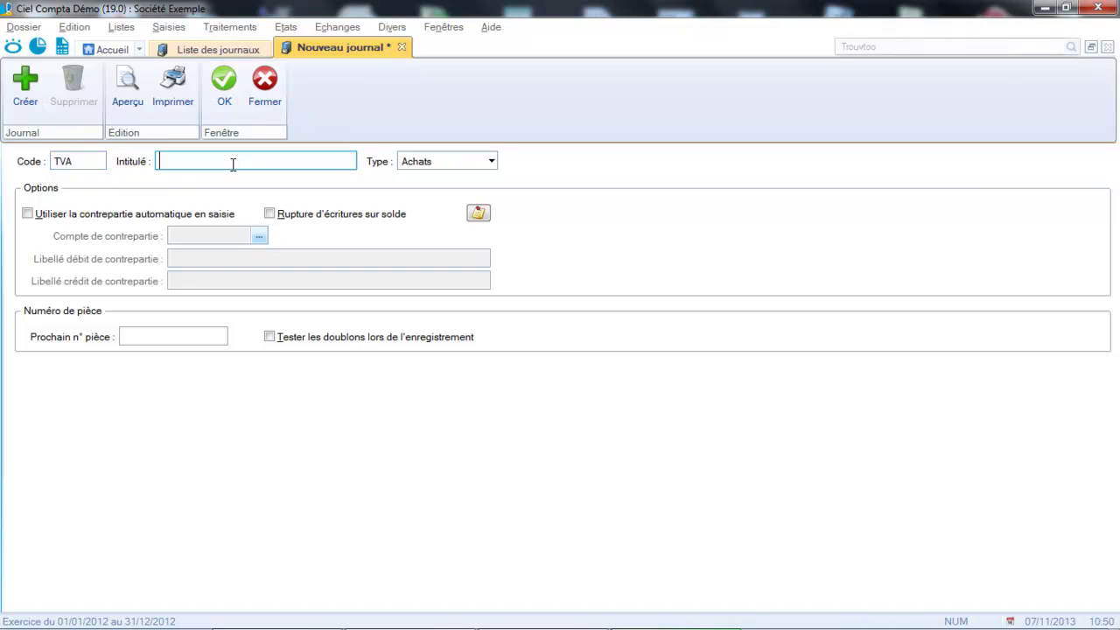
key("Caps_Lock")
type("Exer")
key("BackSpace")
key("BackSpace")
key("BackSpace")
key("BackSpace")
type("TVA")
left_click(229, 85)
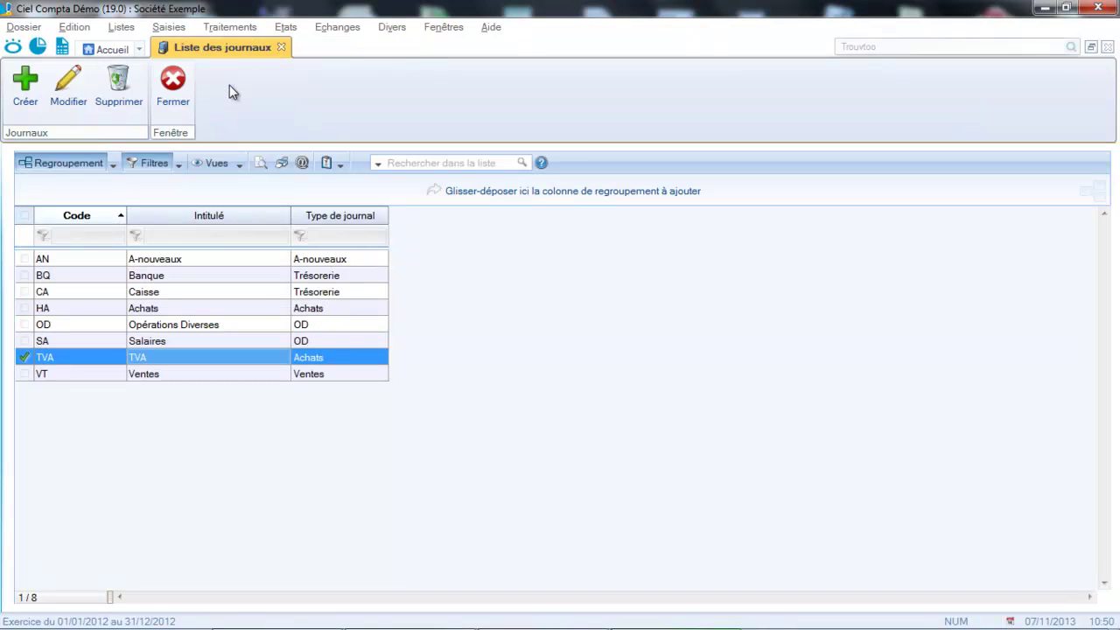
Step: Start a new journal record and give it the code EX
left_click(25, 96)
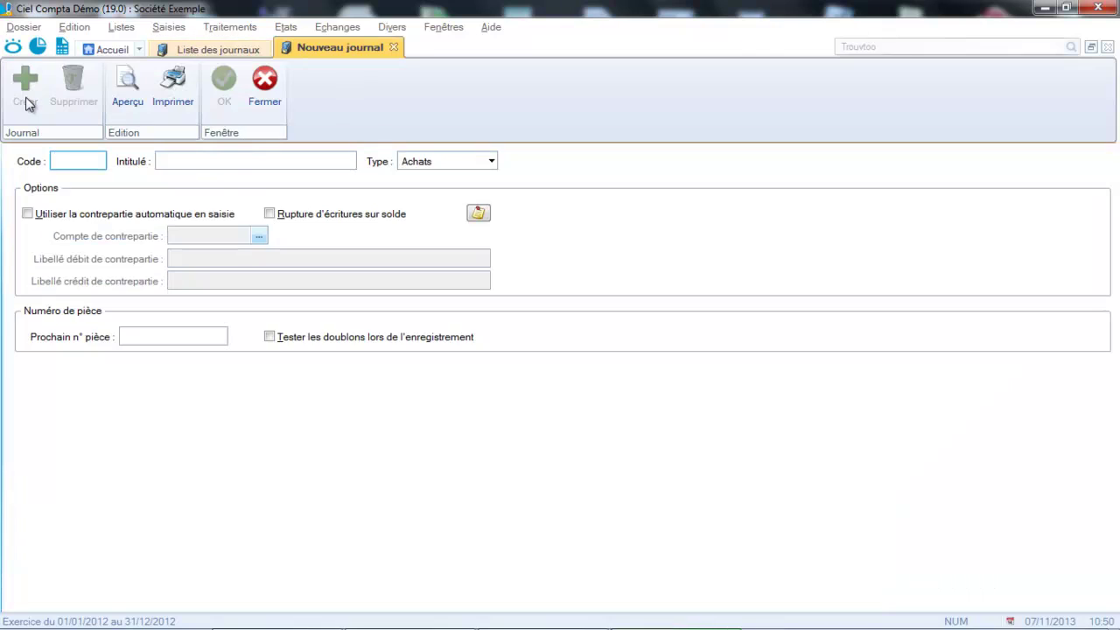
type("es")
key("BackSpace")
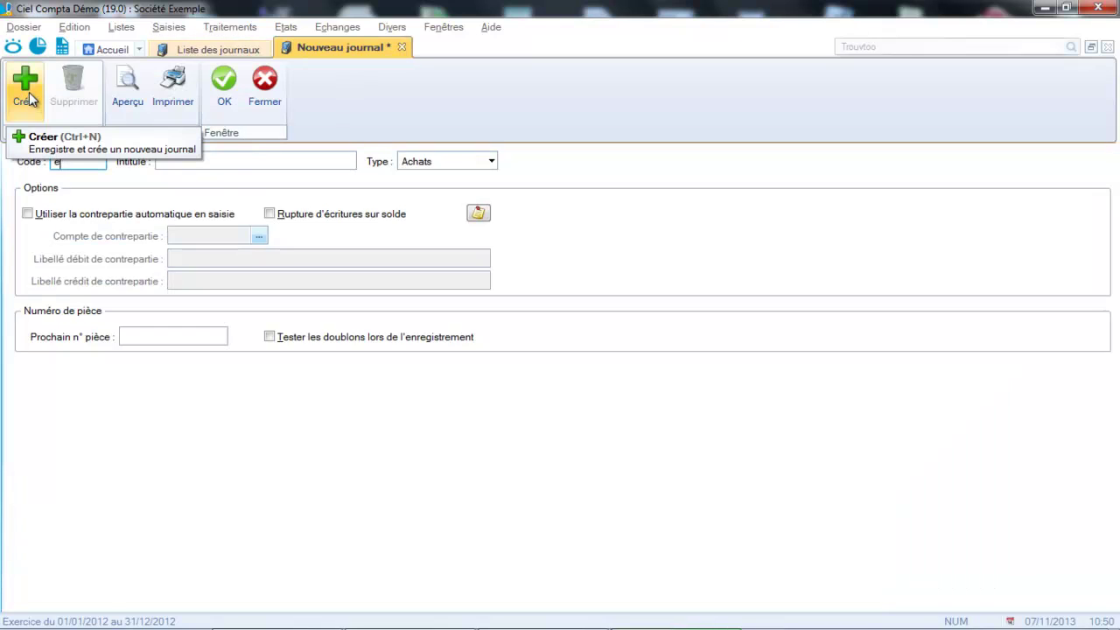
key("BackSpace")
key("Caps_Lock")
type("EX")
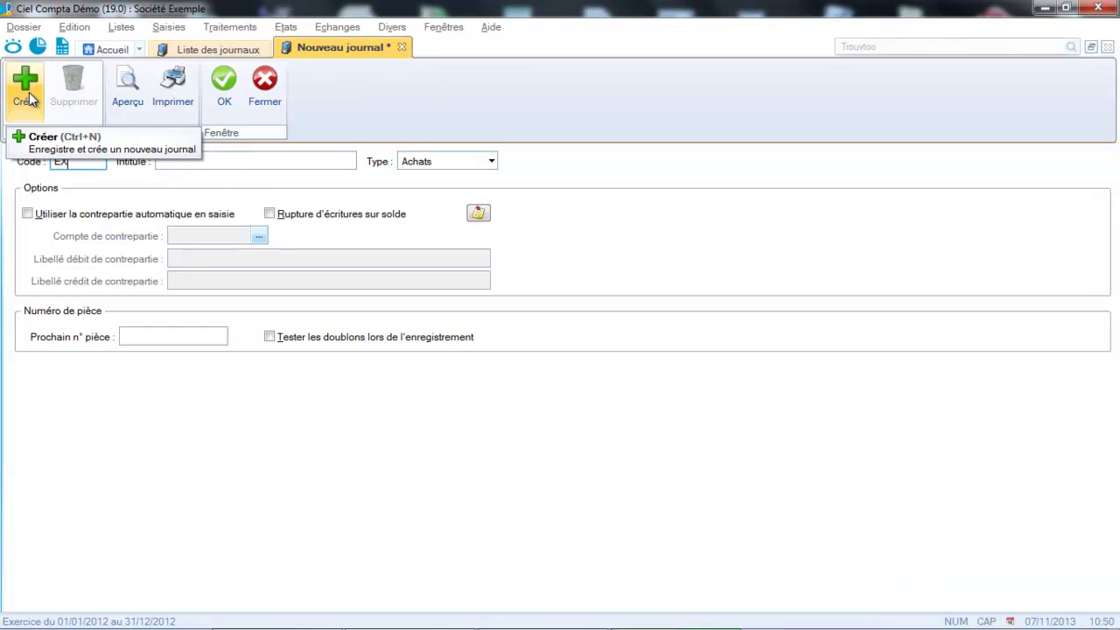
Step: Title the new journal Extourne, set its type to OD, and save it
left_click(215, 157)
key("Caps_Lock")
type("Exter")
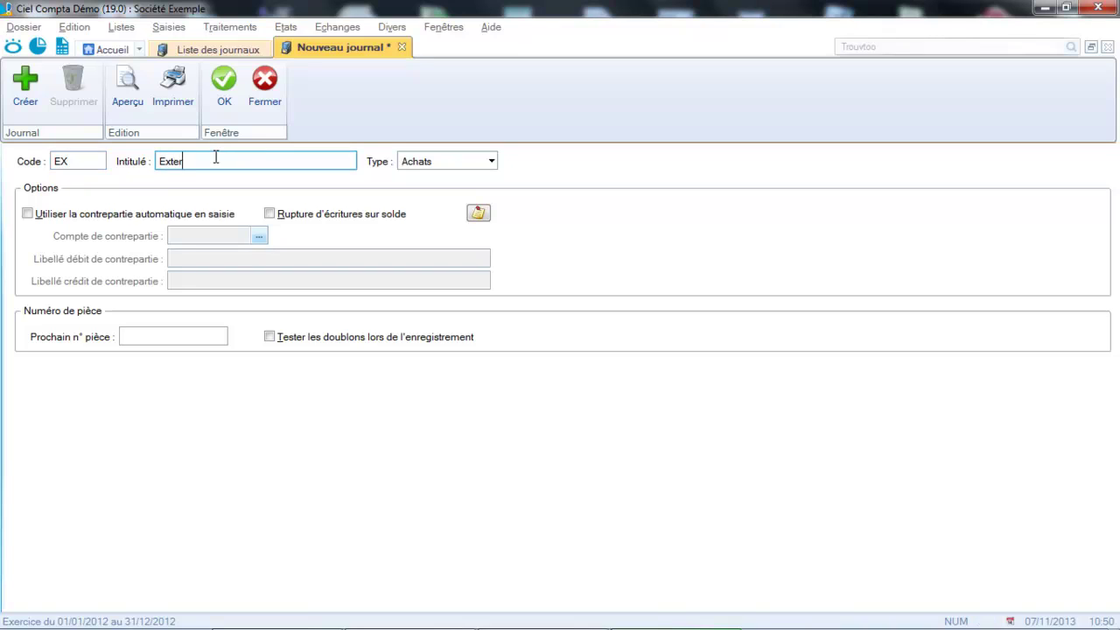
key("BackSpace")
key("BackSpace")
type("ourne")
left_click(491, 163)
left_click(447, 219)
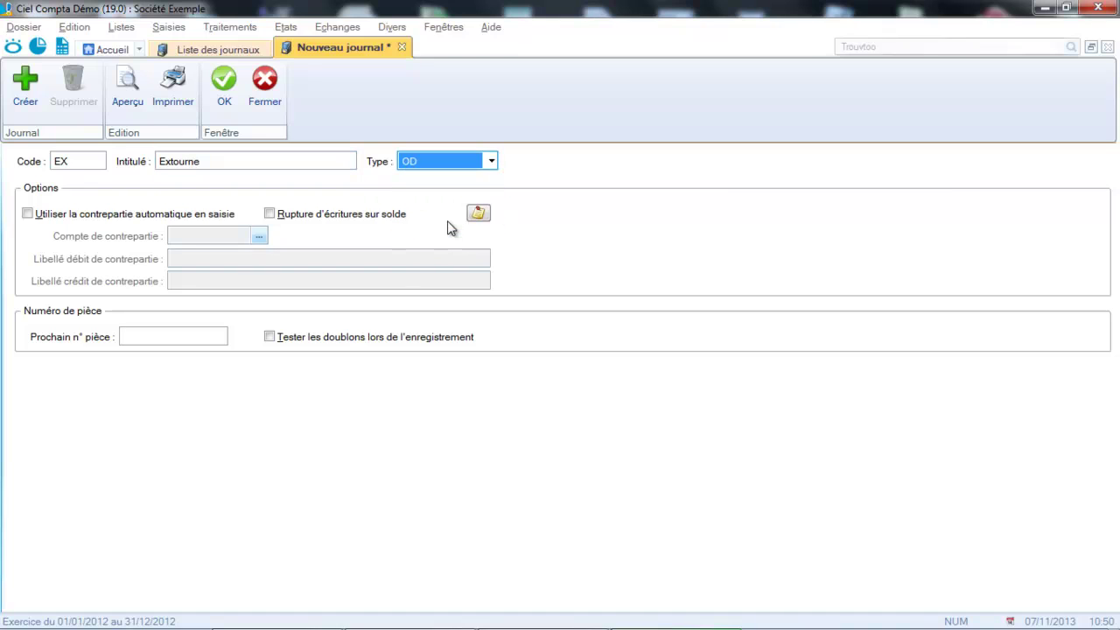
left_click(225, 88)
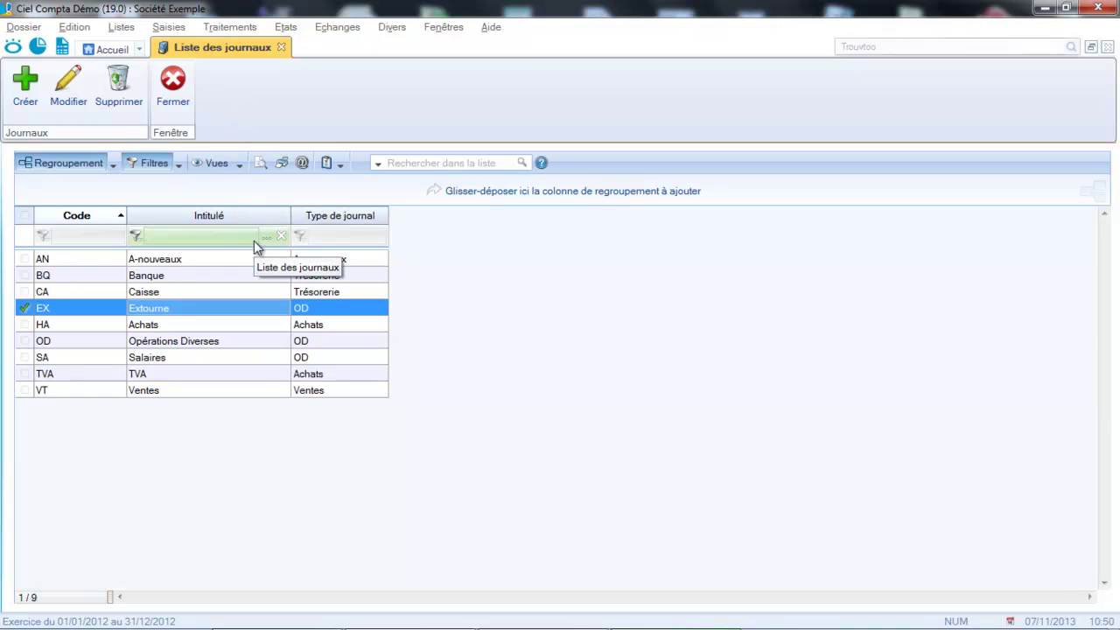
Step: Review the Extourne journal, then the Banque journal with its automatic counterpart account settings, closing each record
double_click(239, 310)
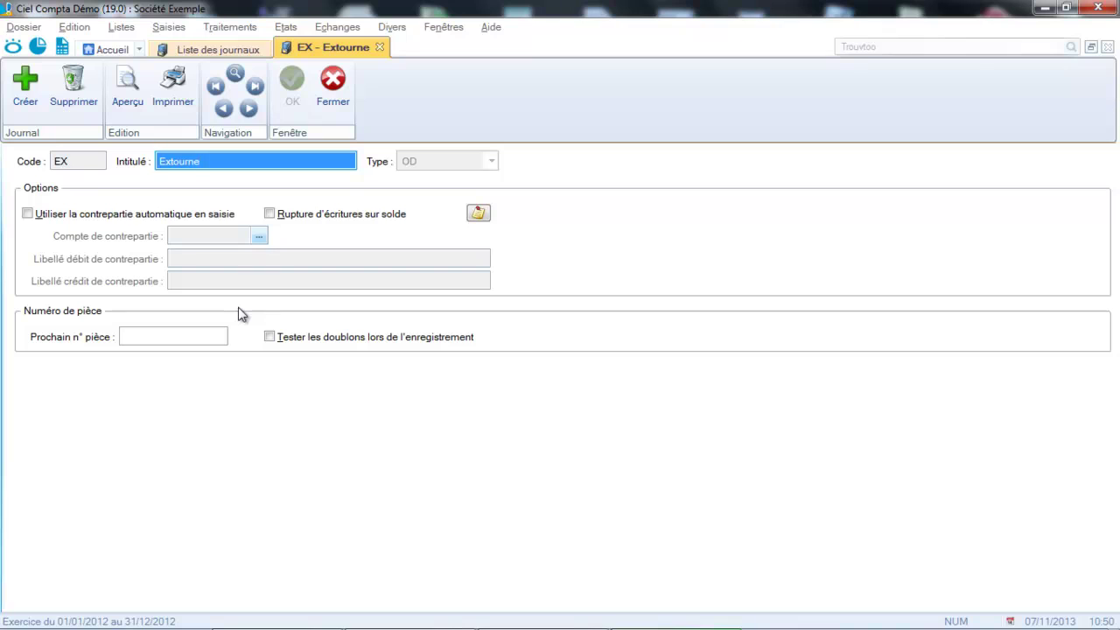
left_click(324, 89)
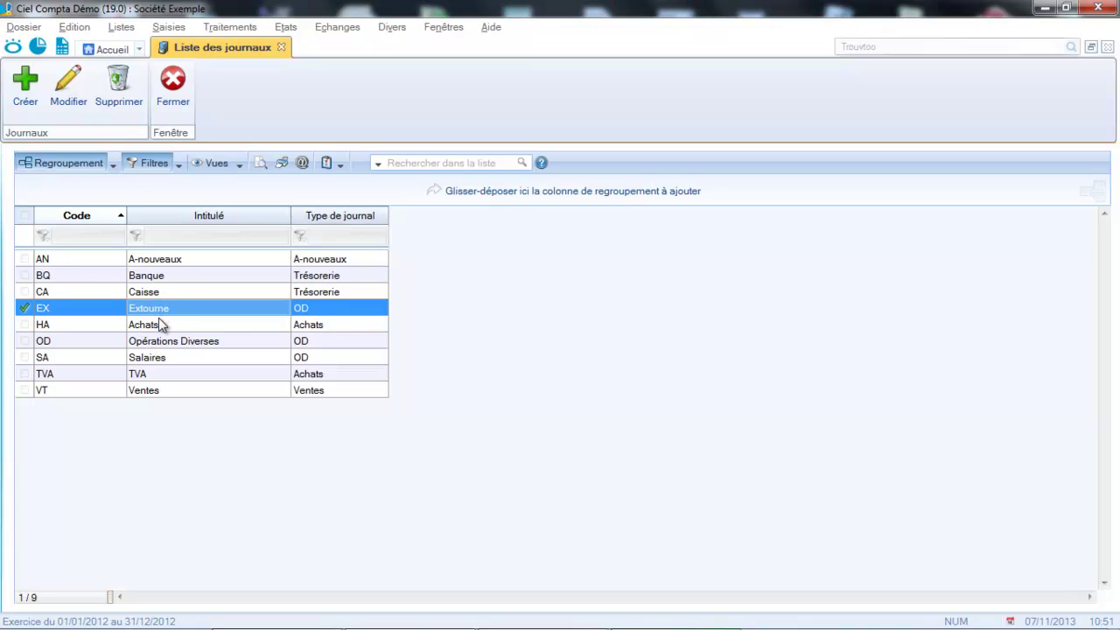
left_click(154, 279)
double_click(156, 280)
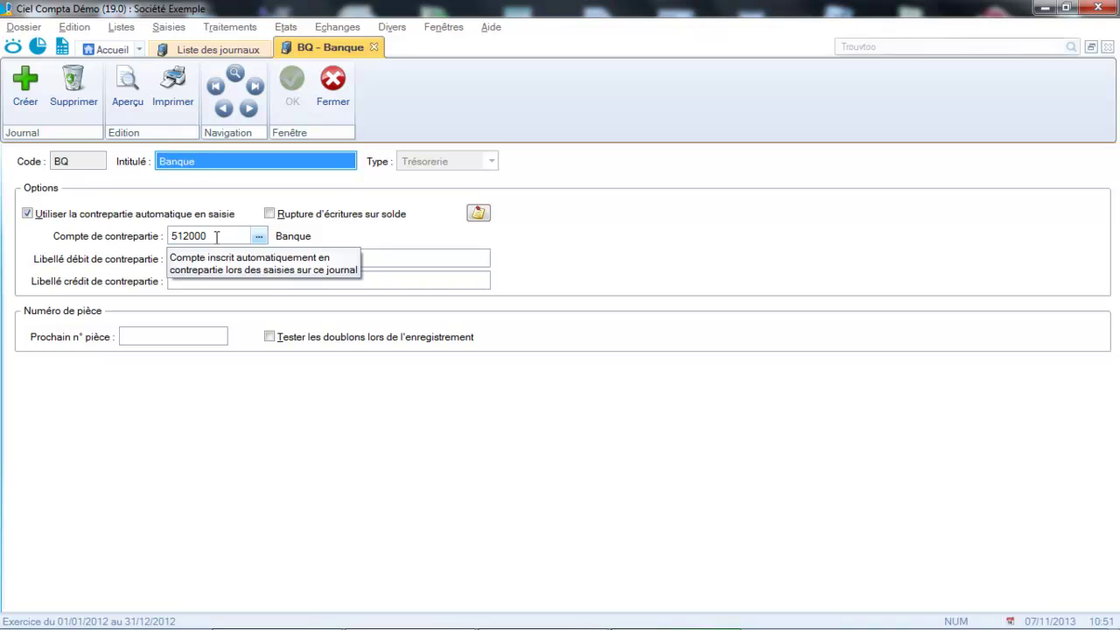
left_click(333, 86)
Step: Start a new journal record and try the code CA, then clear it
left_click(24, 80)
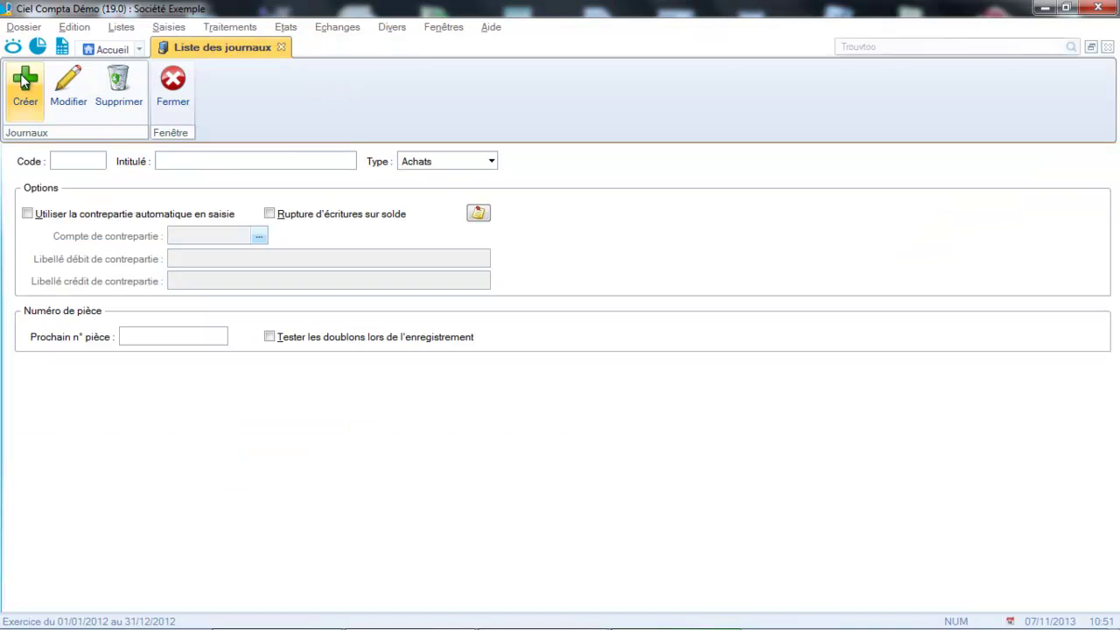
type("c")
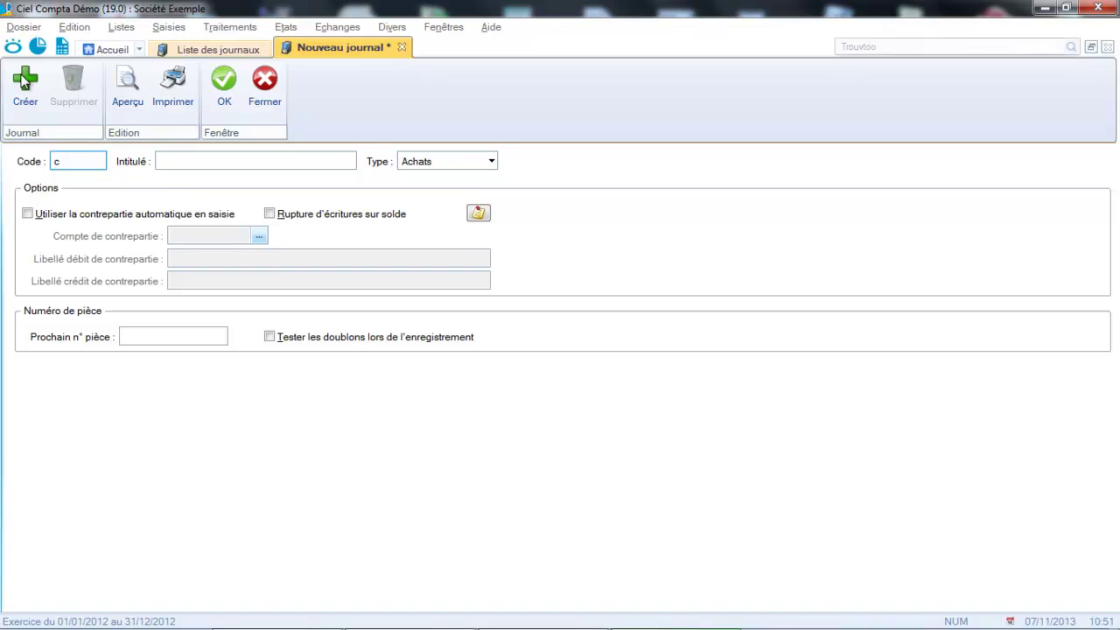
key("BackSpace")
key("Caps_Lock")
type("CA")
left_click(223, 158)
key("Caps_Lock")
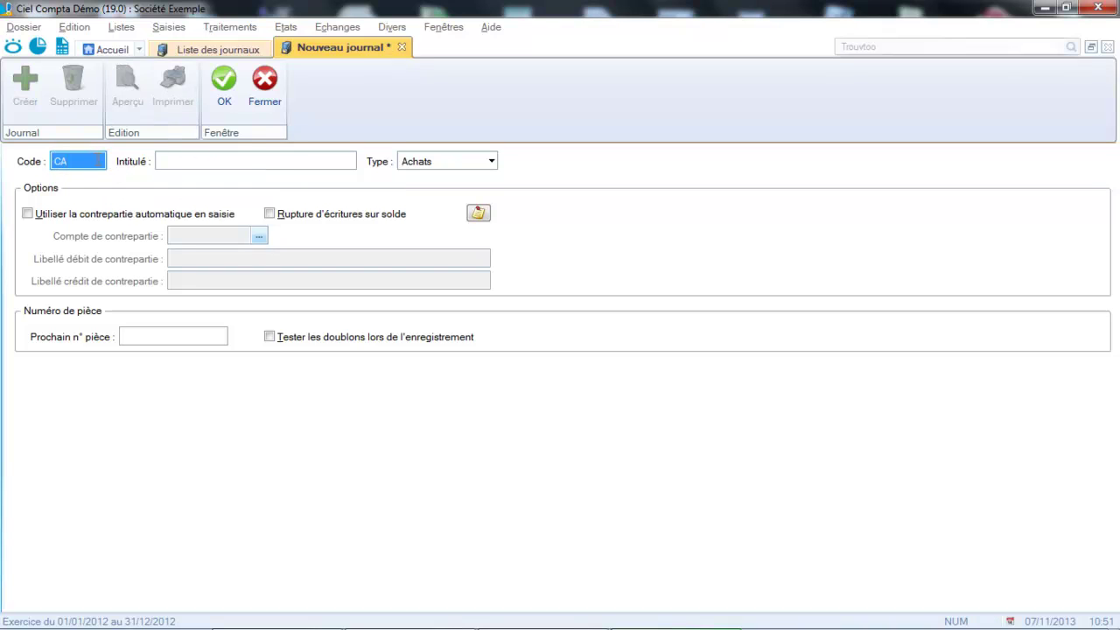
key("BackSpace")
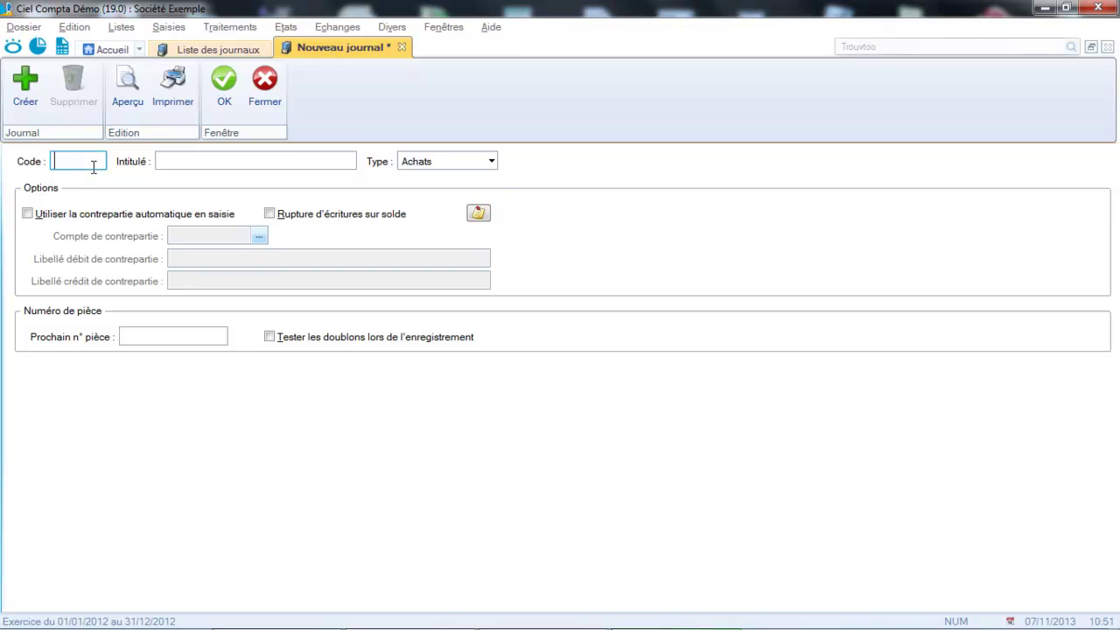
Step: Give the new journal the code SG
type("sg")
key("BackSpace")
key("BackSpace")
key("Caps_Lock")
type("SG")
left_click(216, 158)
key("Caps_Lock")
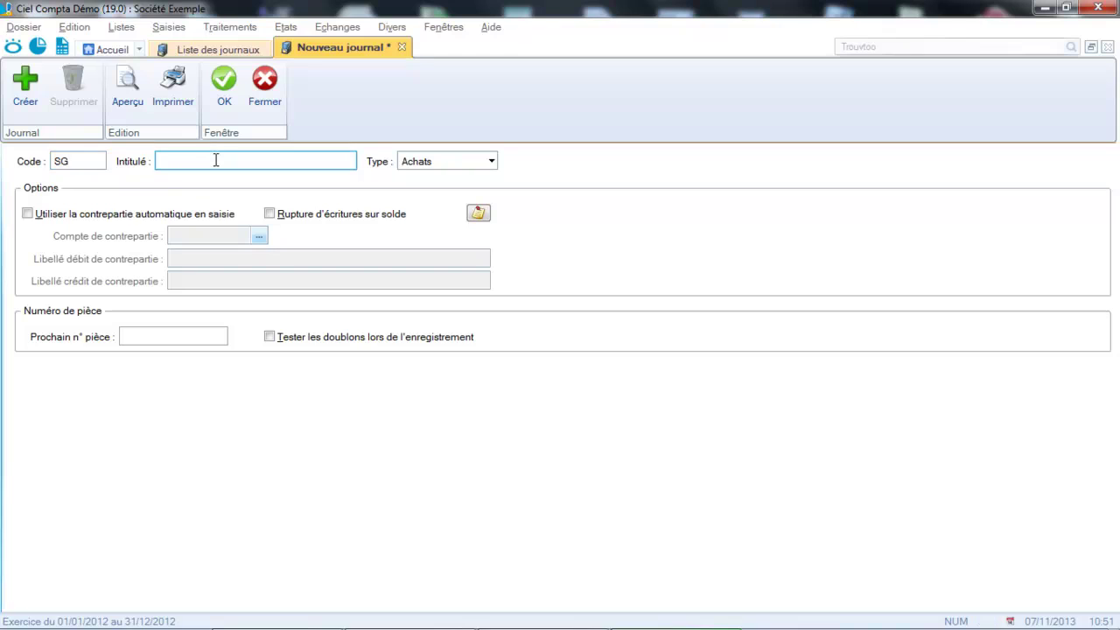
Step: Title the SG journal Société générale and set its type to Trésorerie
type("Société générale")
left_click(492, 163)
left_click(476, 204)
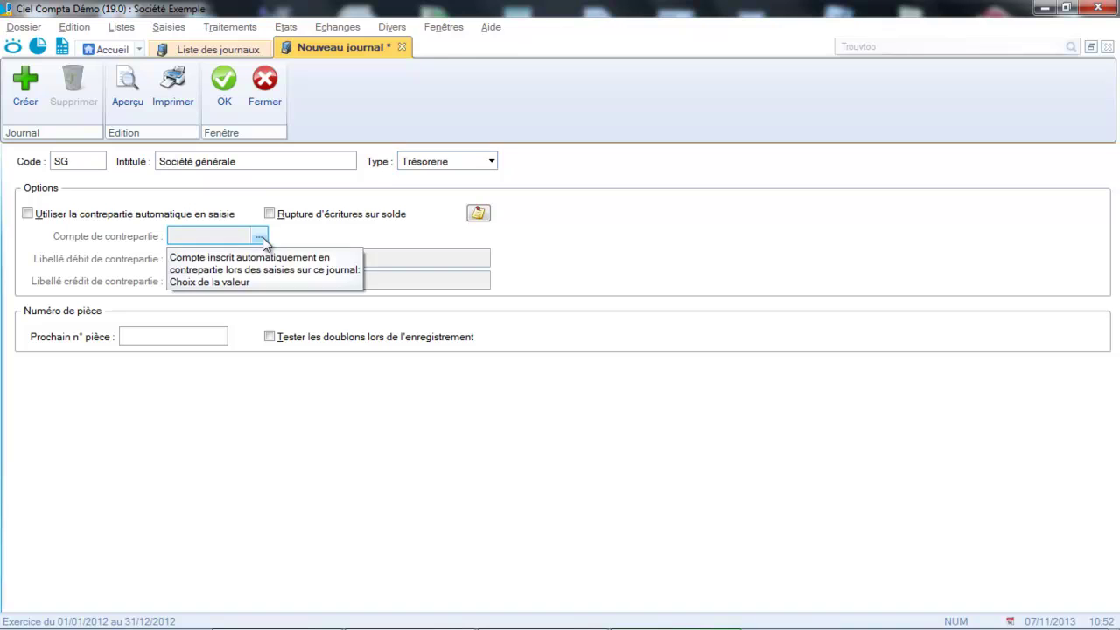
Step: Enable the automatic counterpart for the SG journal and choose financial account 512100 CREDIT AGRICOLE as its counterpart account
left_click(28, 214)
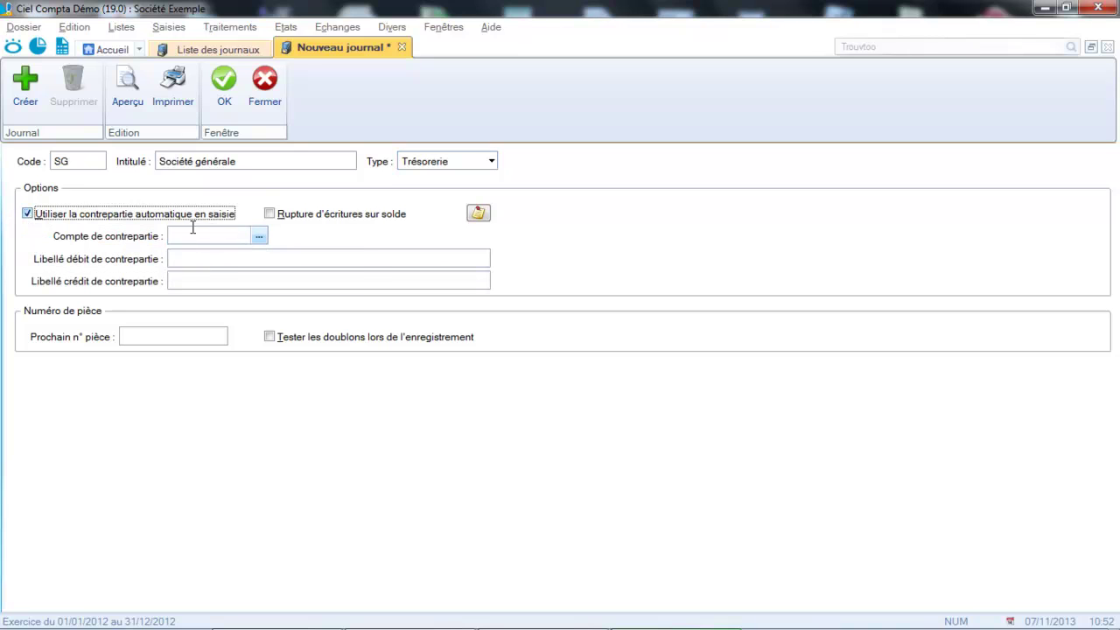
left_click(259, 236)
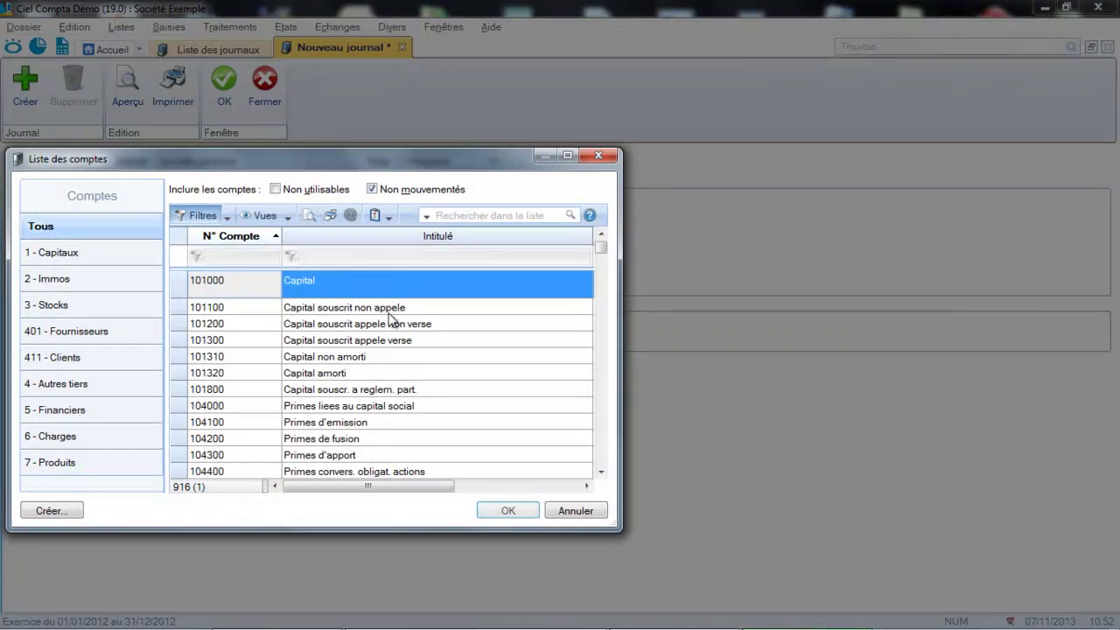
left_click(52, 413)
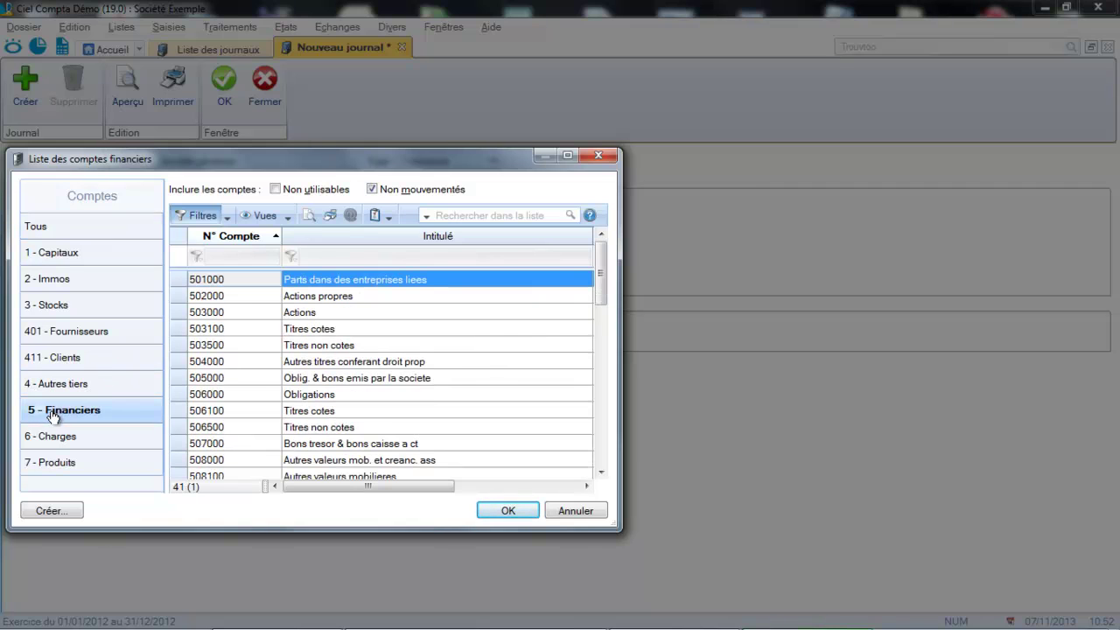
left_click_drag(602, 285, 606, 367)
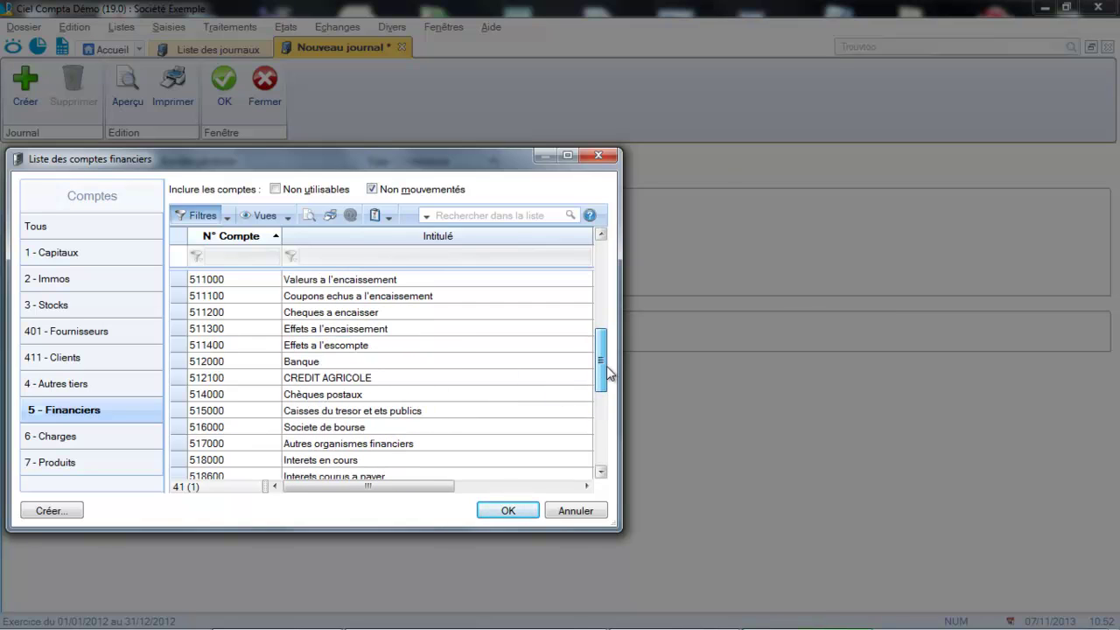
left_click(482, 378)
left_click(510, 511)
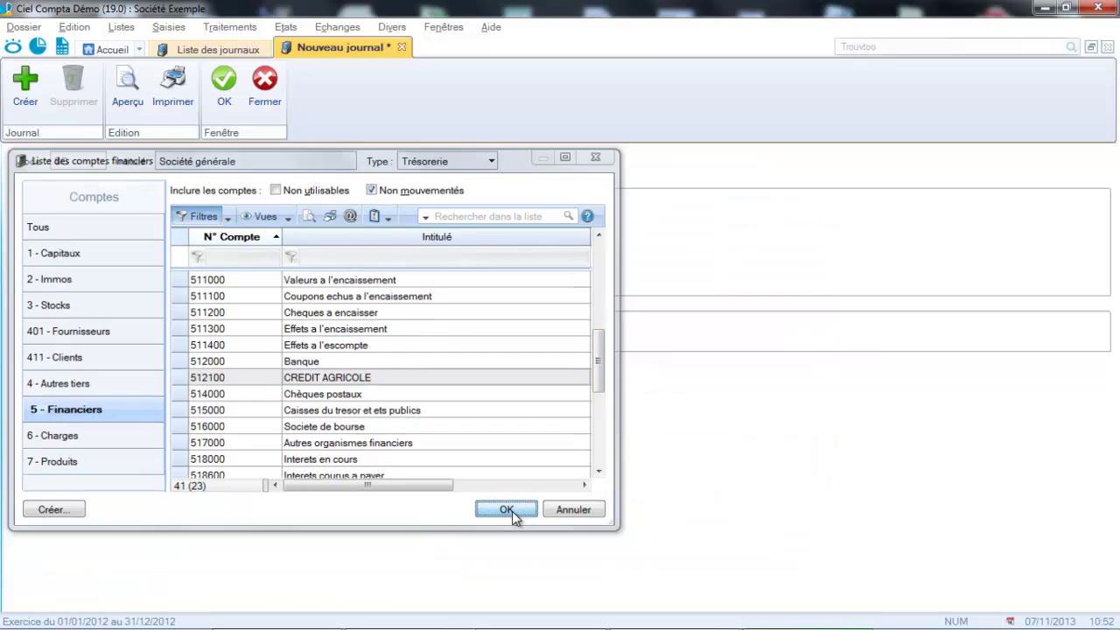
Step: Change the SG journal's title to Crédit agricole and save the record
left_click_drag(253, 166, 24, 147)
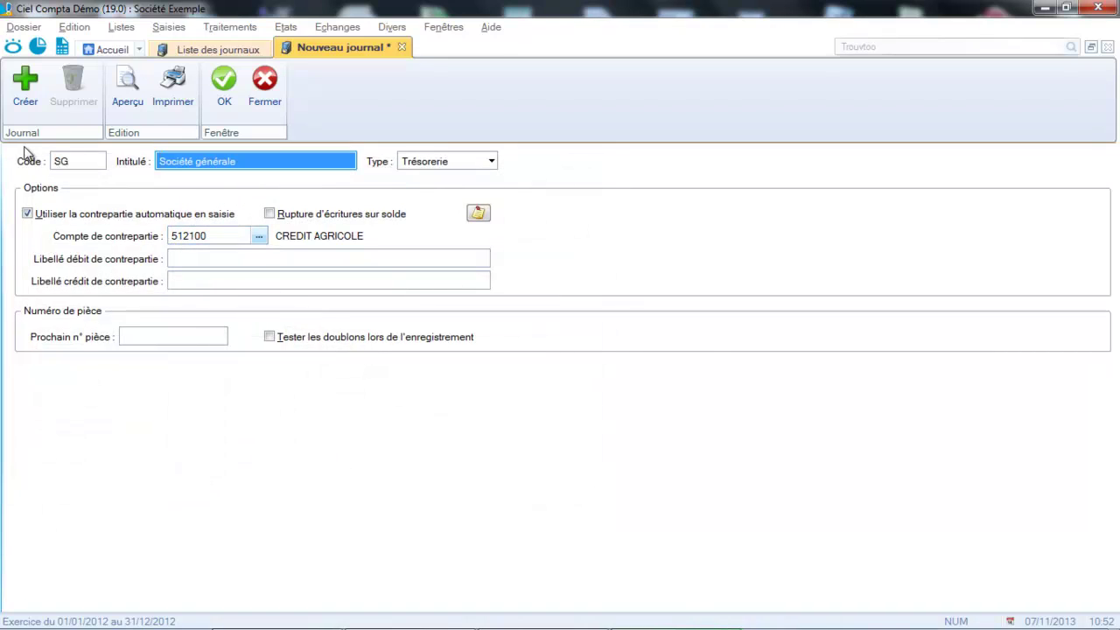
type("Crédita")
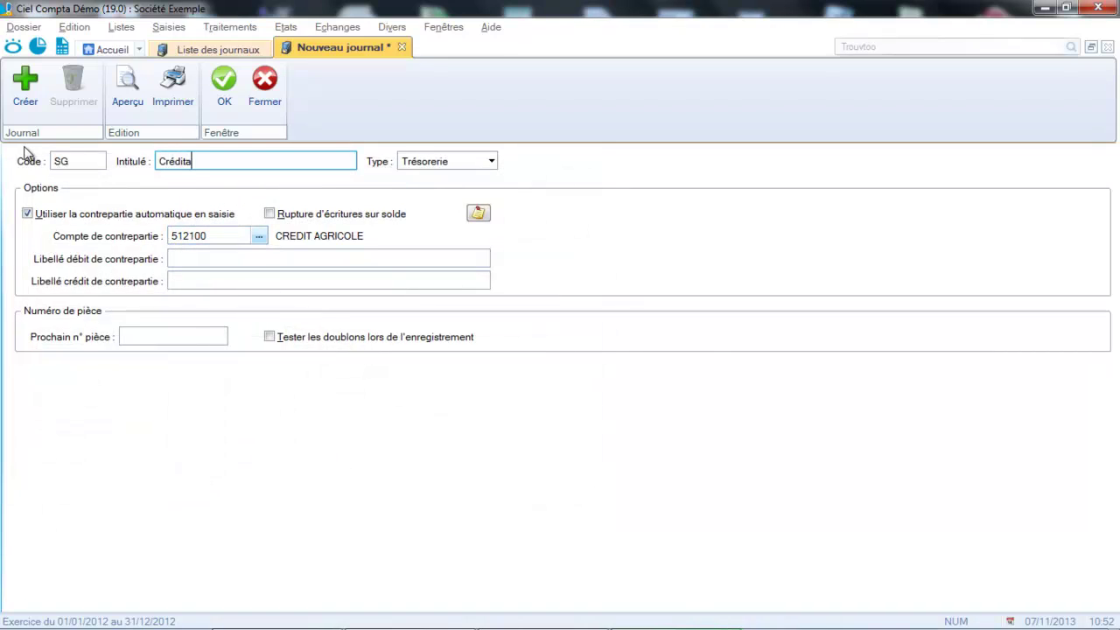
key("BackSpace")
type("agricole")
key("Tab")
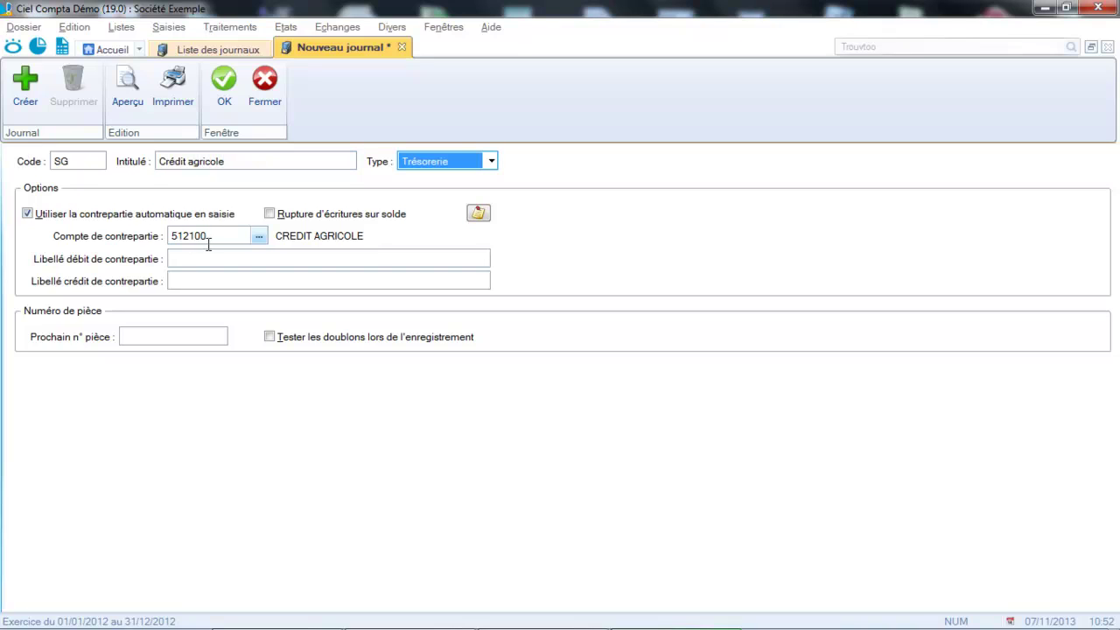
left_click(231, 91)
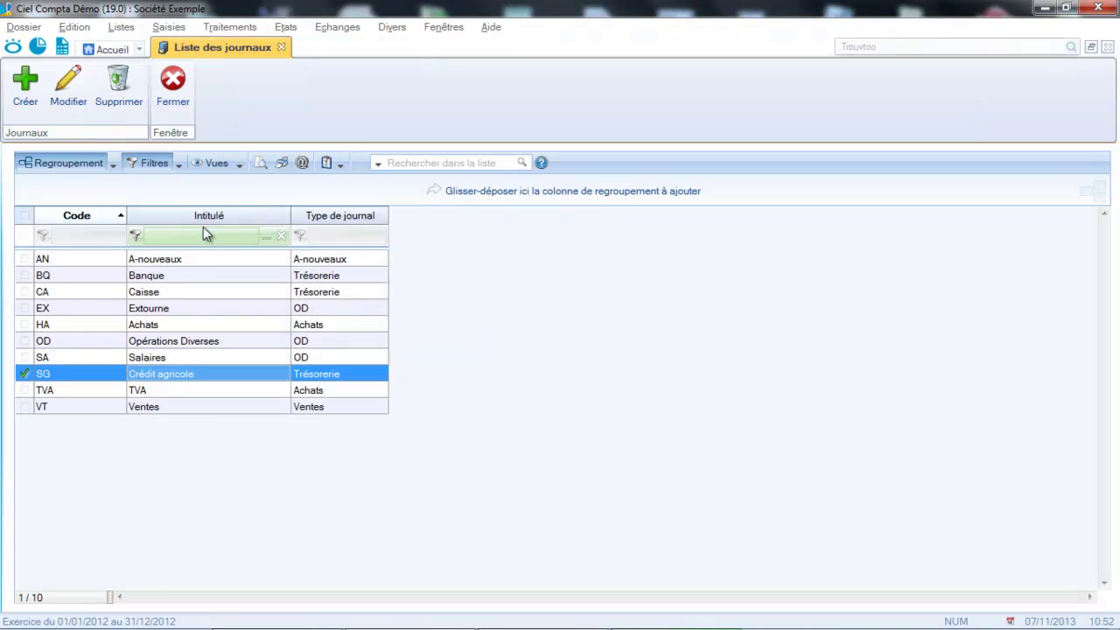
Step: Open the Caisse journal for modification and enable its automatic counterpart during entry
left_click(189, 294)
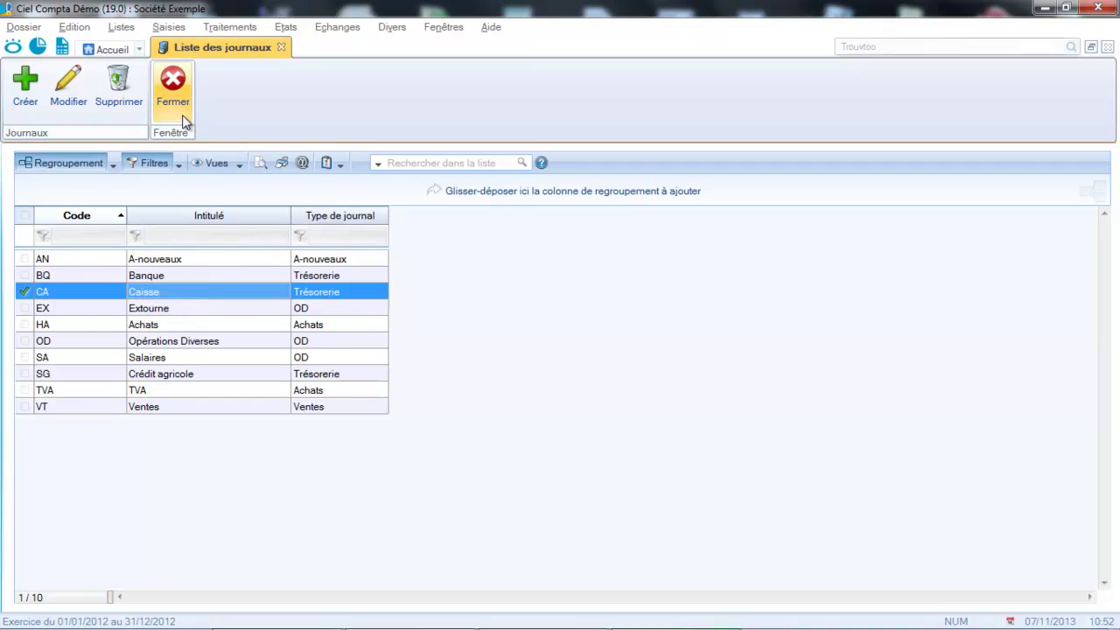
left_click(67, 87)
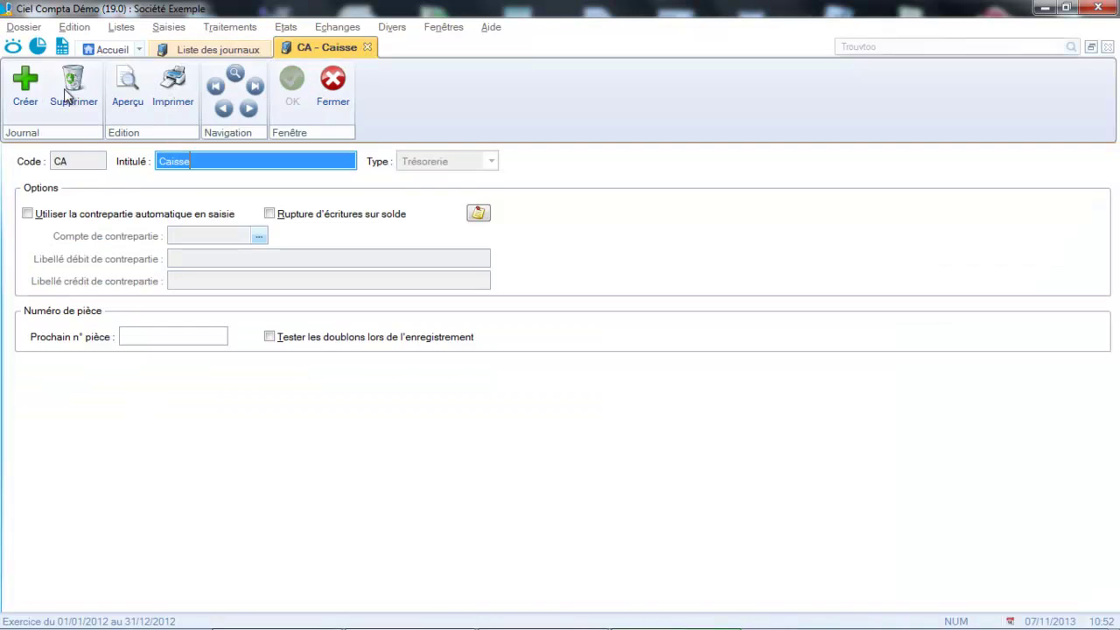
left_click(28, 215)
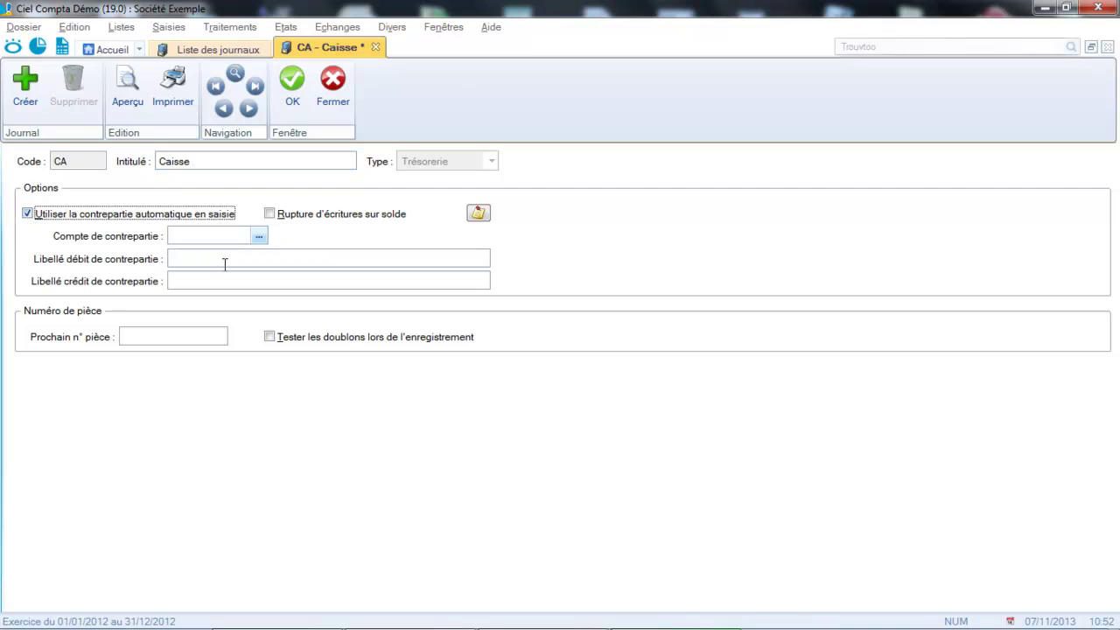
Step: Choose financial account 530000 Caisse as the Caisse journal's counterpart account and save the record
left_click(259, 236)
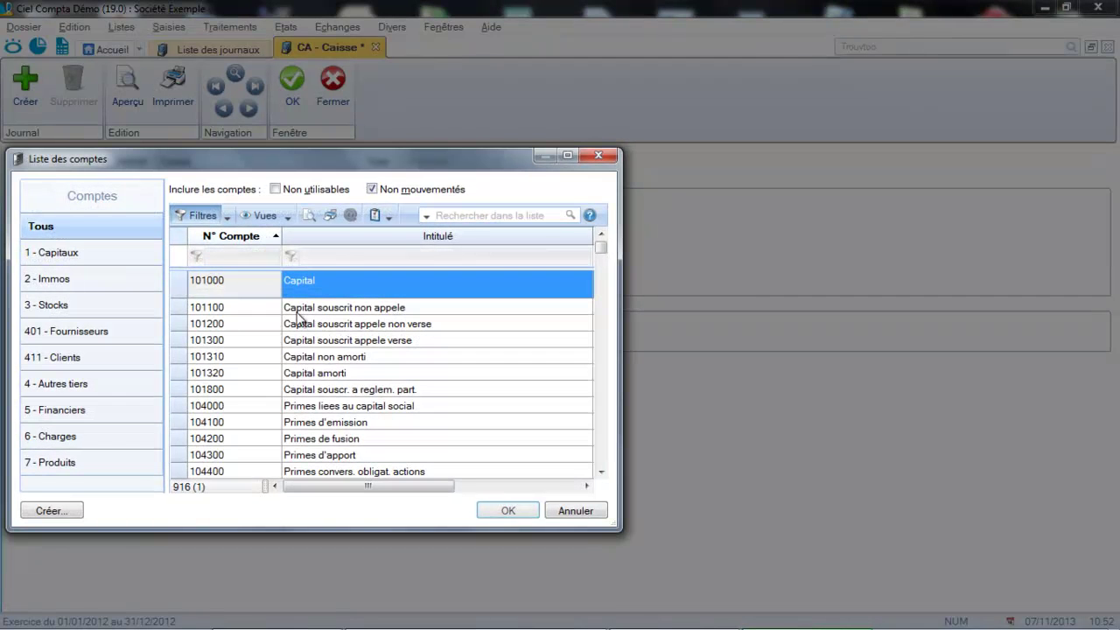
left_click(60, 410)
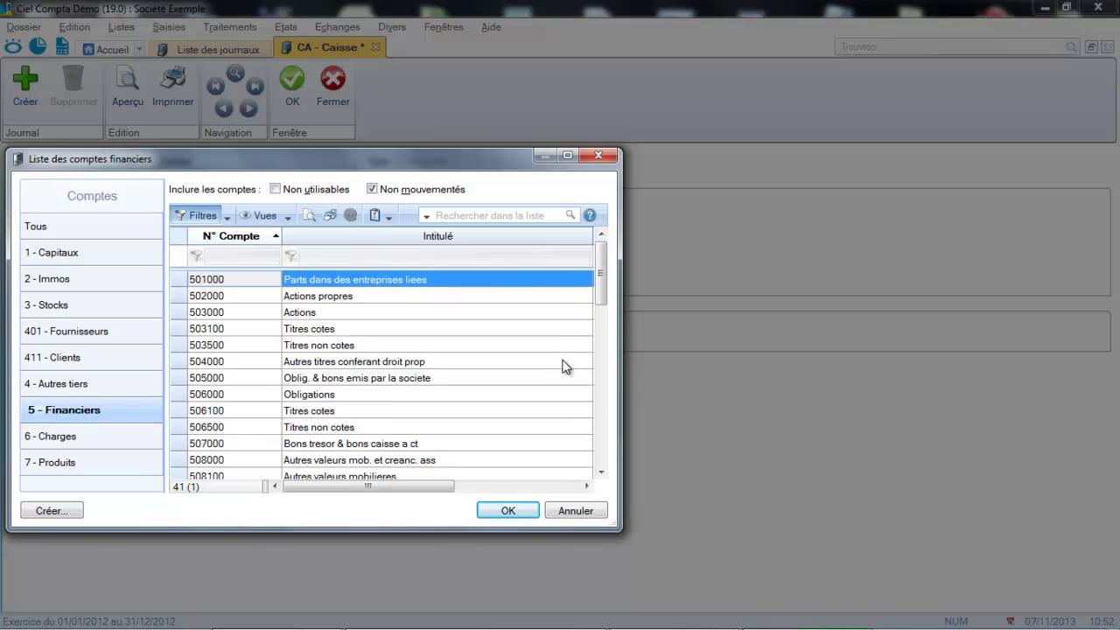
left_click_drag(602, 258, 586, 400)
left_click(477, 429)
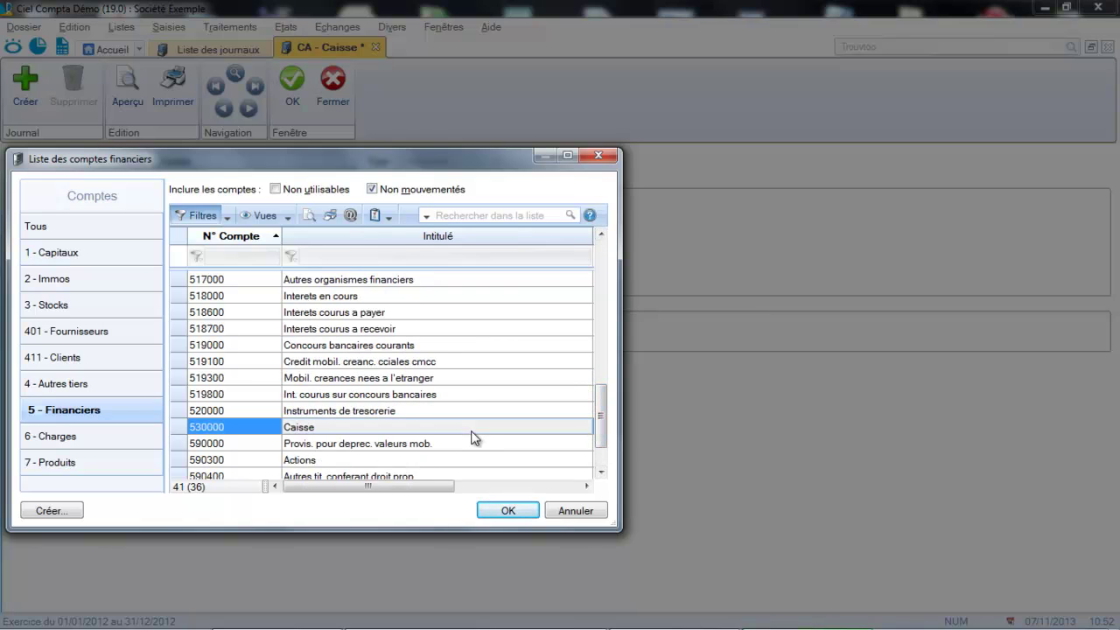
left_click(508, 511)
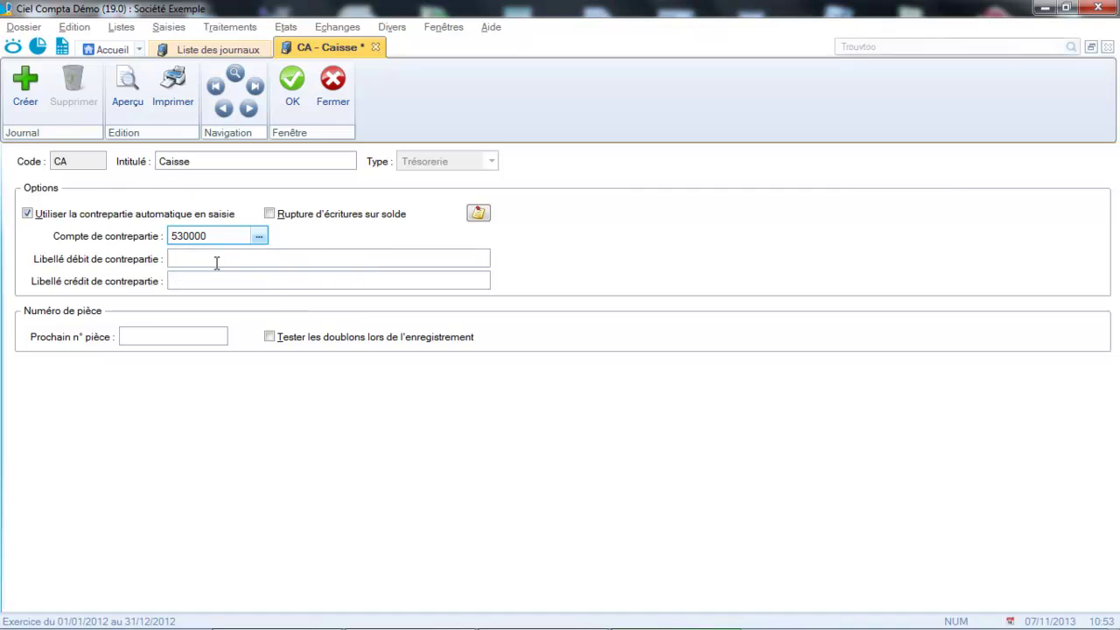
left_click(292, 99)
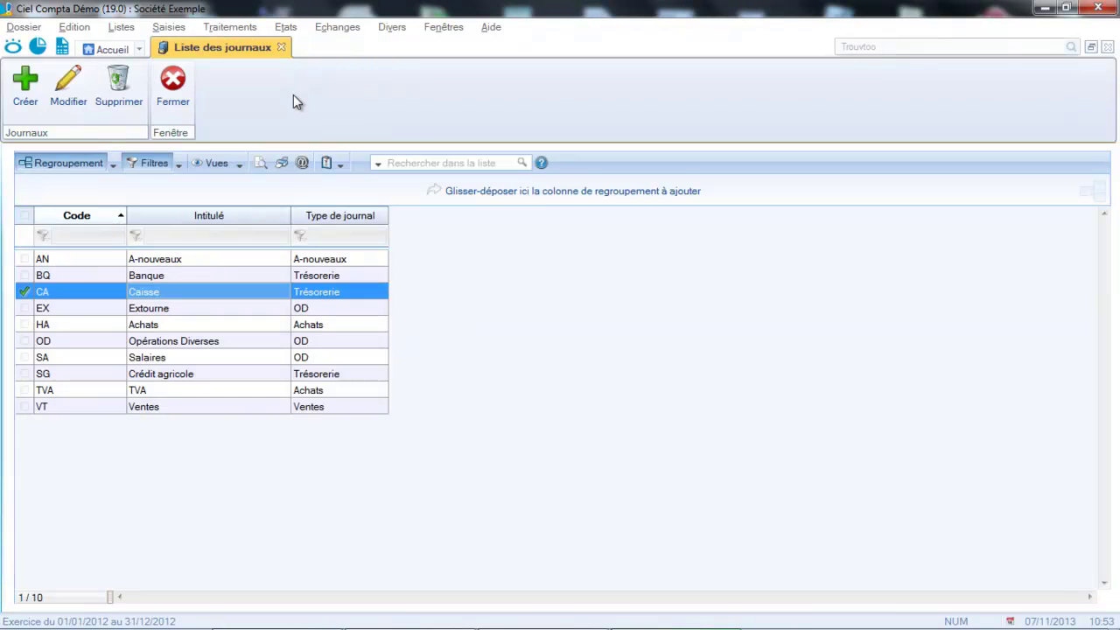